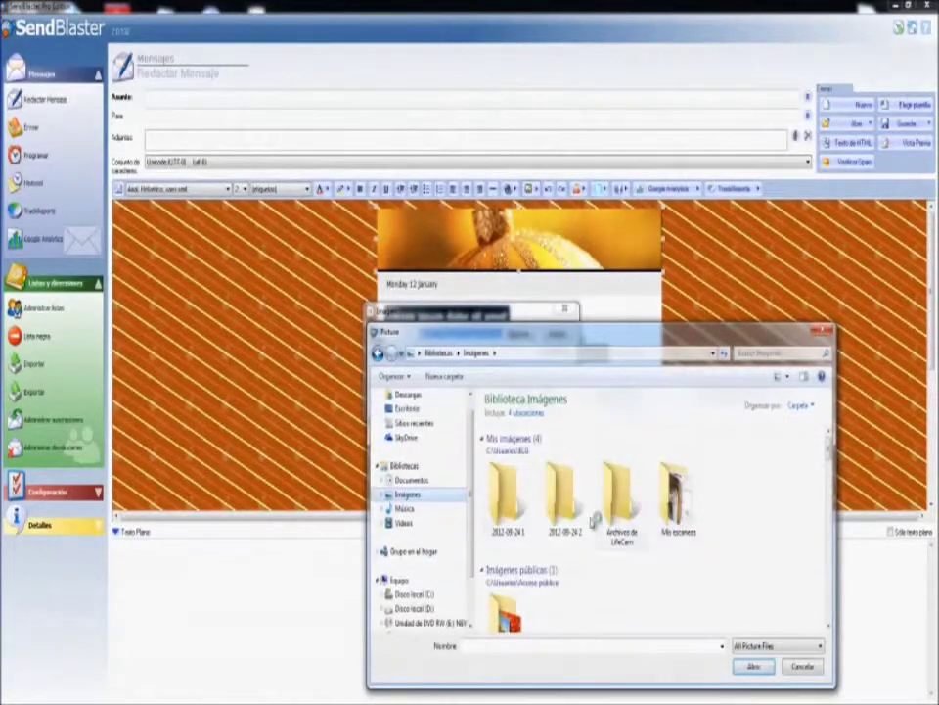
Insert the Koala picture from the sample pictures folder into the message.
scroll(529, 582, down, 2)
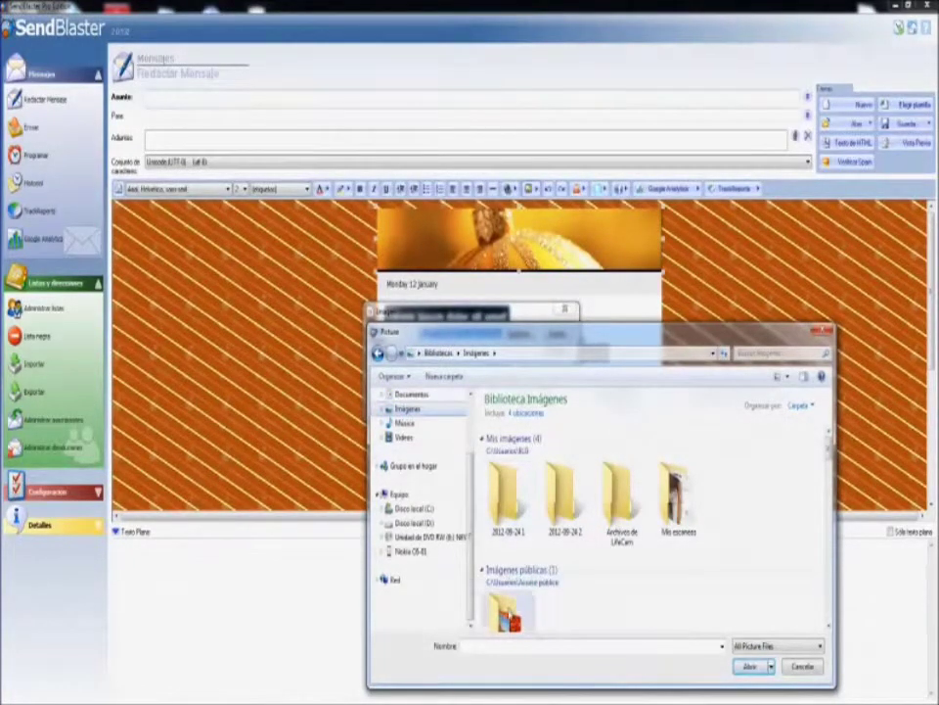
double_click(506, 611)
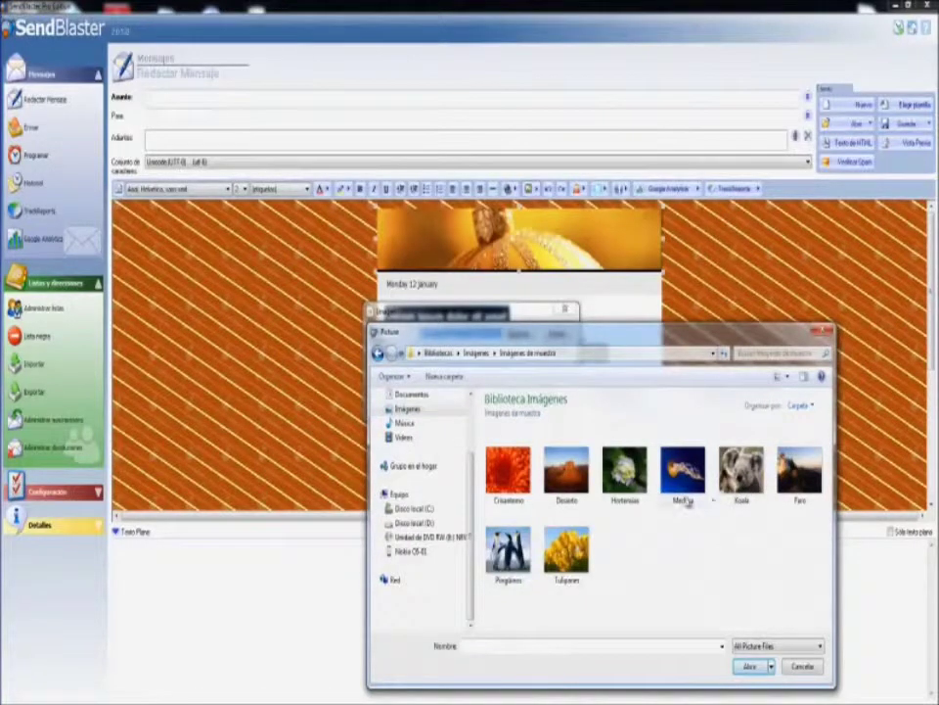
click(741, 469)
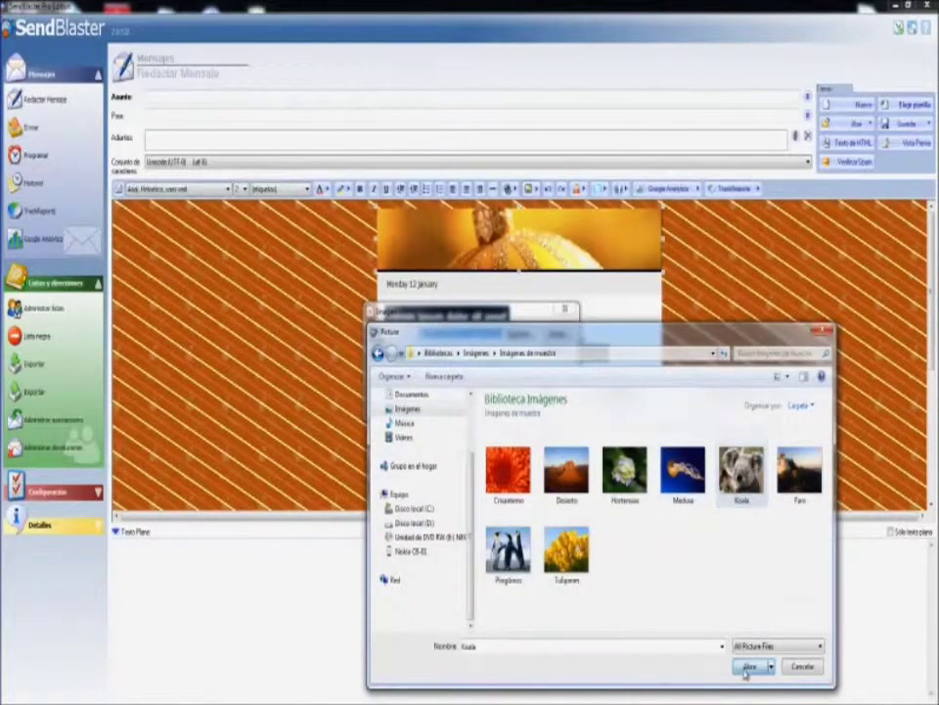
click(750, 666)
click(556, 333)
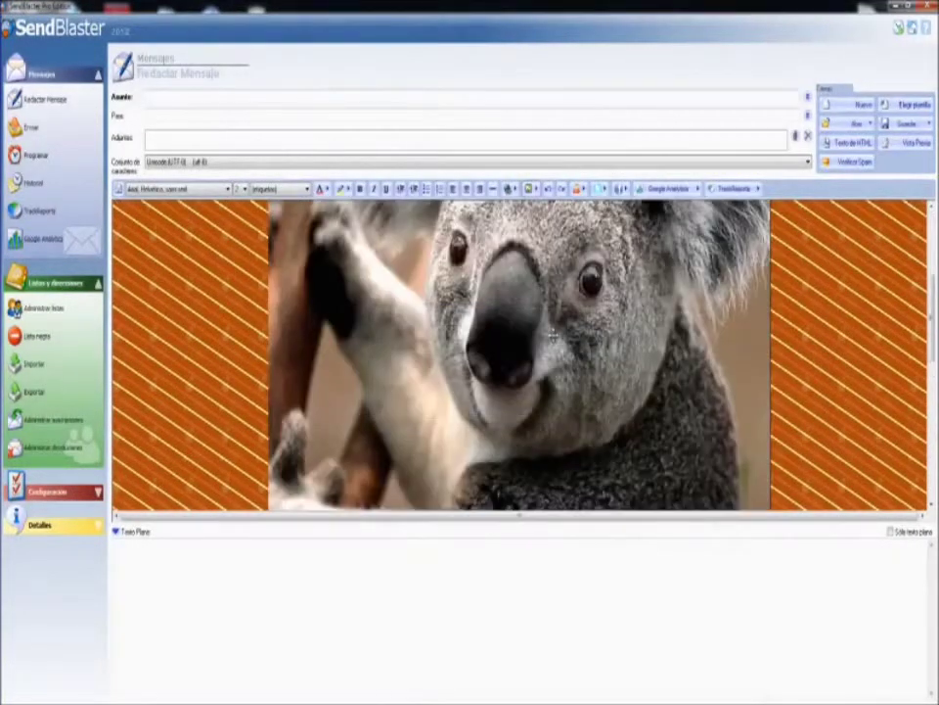
Scroll through the newsletter to review the inserted koala picture.
scroll(688, 328, down, 5)
scroll(688, 329, up, 6)
scroll(688, 329, down, 3)
scroll(688, 329, down, 4)
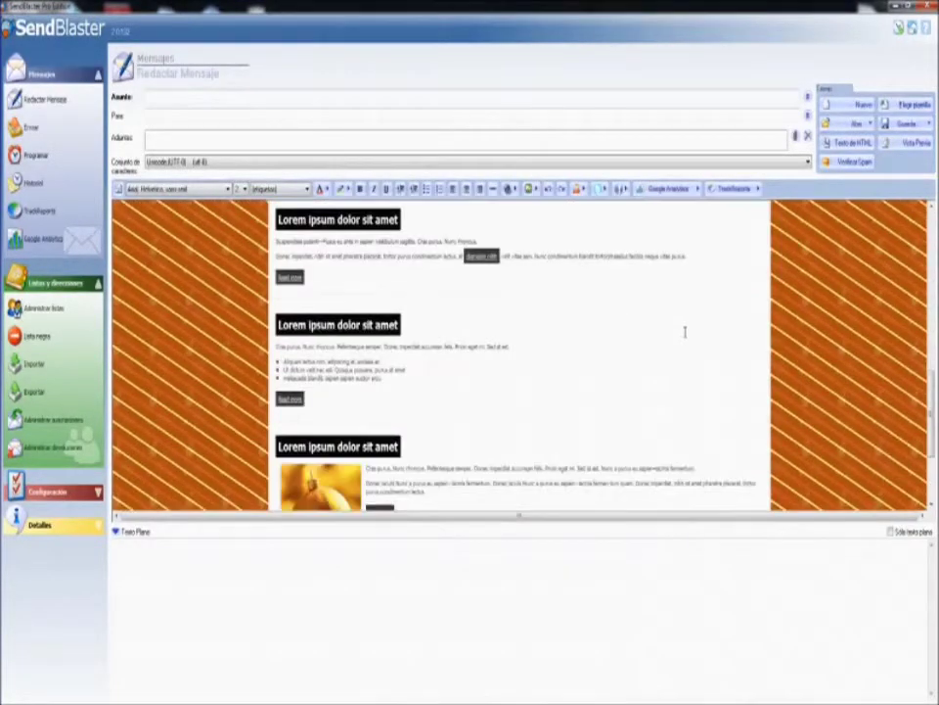
scroll(688, 329, up, 7)
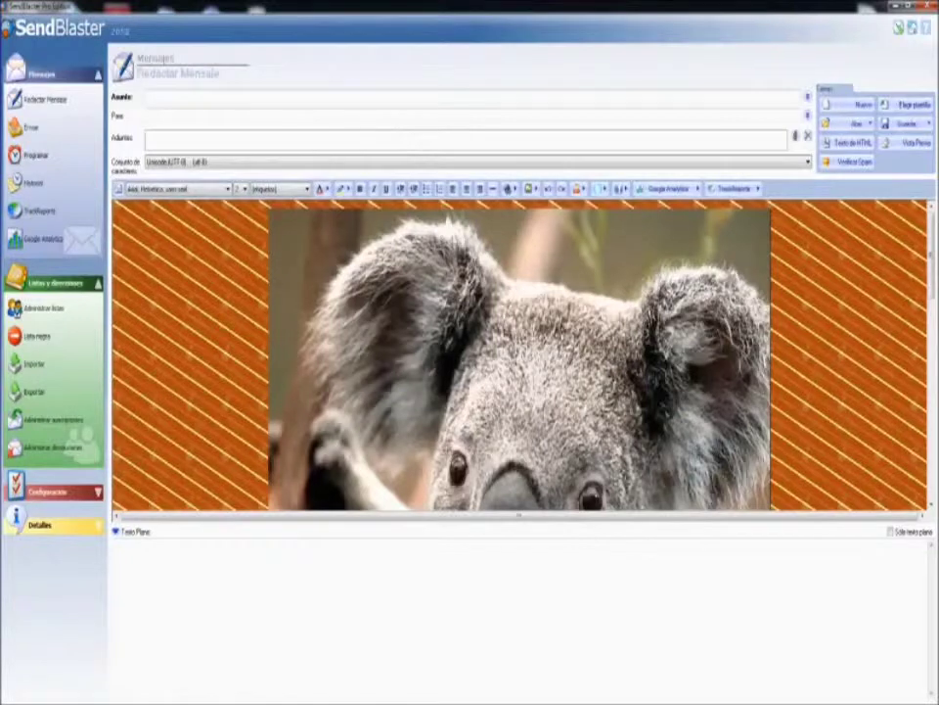
scroll(762, 334, down, 7)
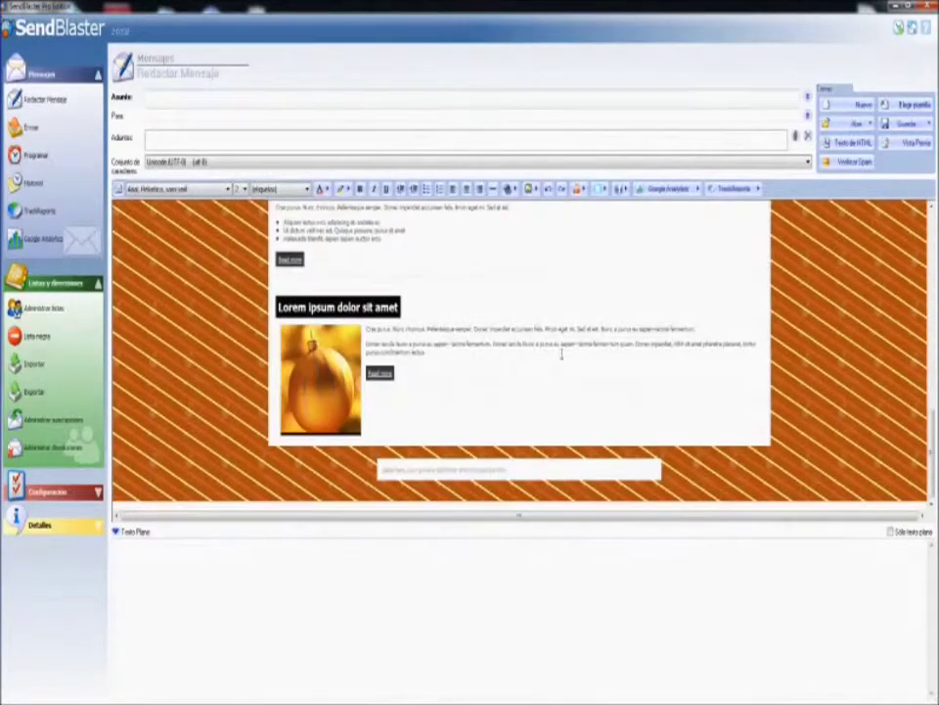
scroll(561, 355, up, 7)
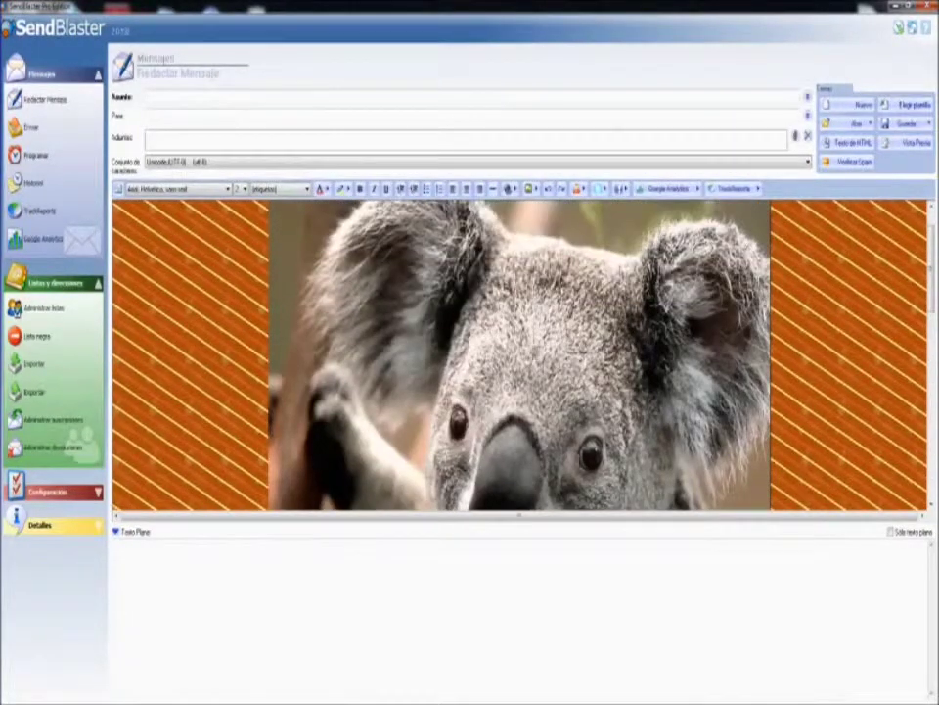
scroll(548, 332, down, 3)
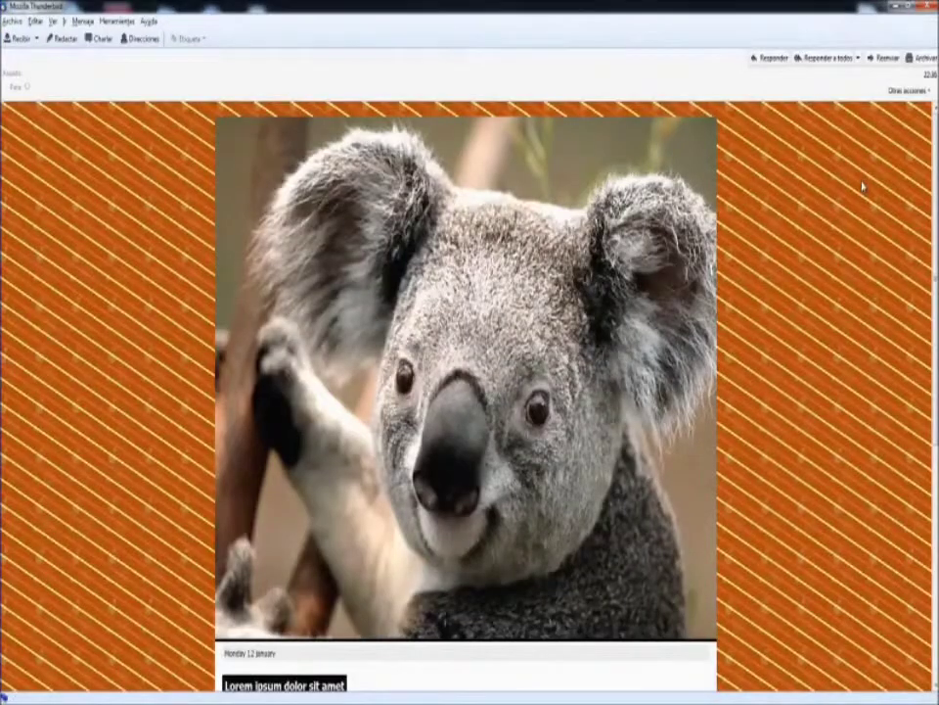
Scroll through the received test newsletter in Thunderbird to check the koala and Lorem ipsum layout.
scroll(805, 235, down, 6)
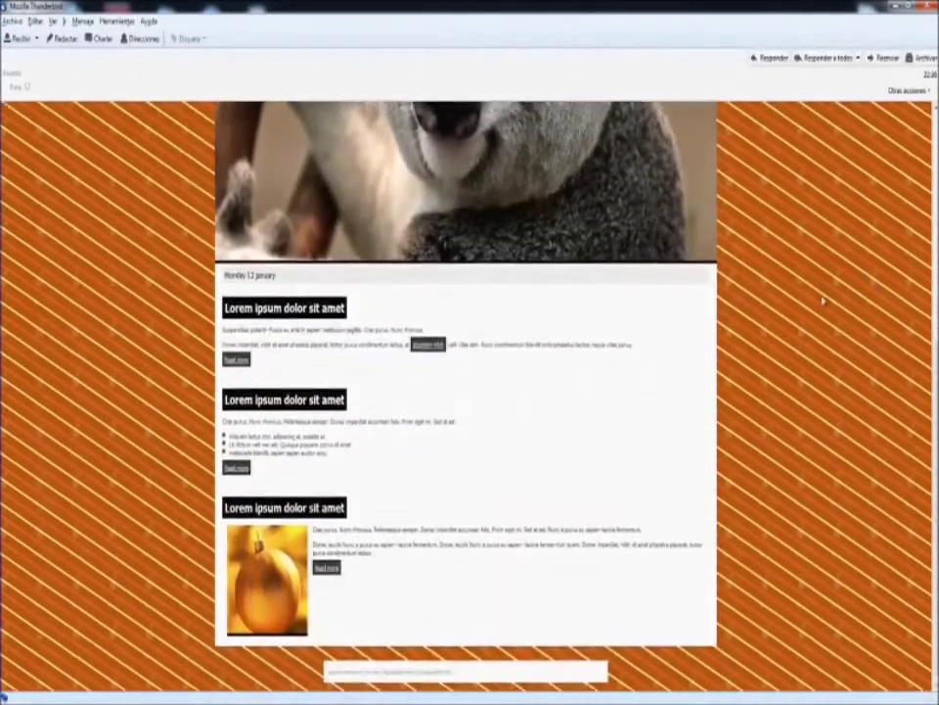
scroll(816, 336, up, 6)
scroll(818, 336, down, 6)
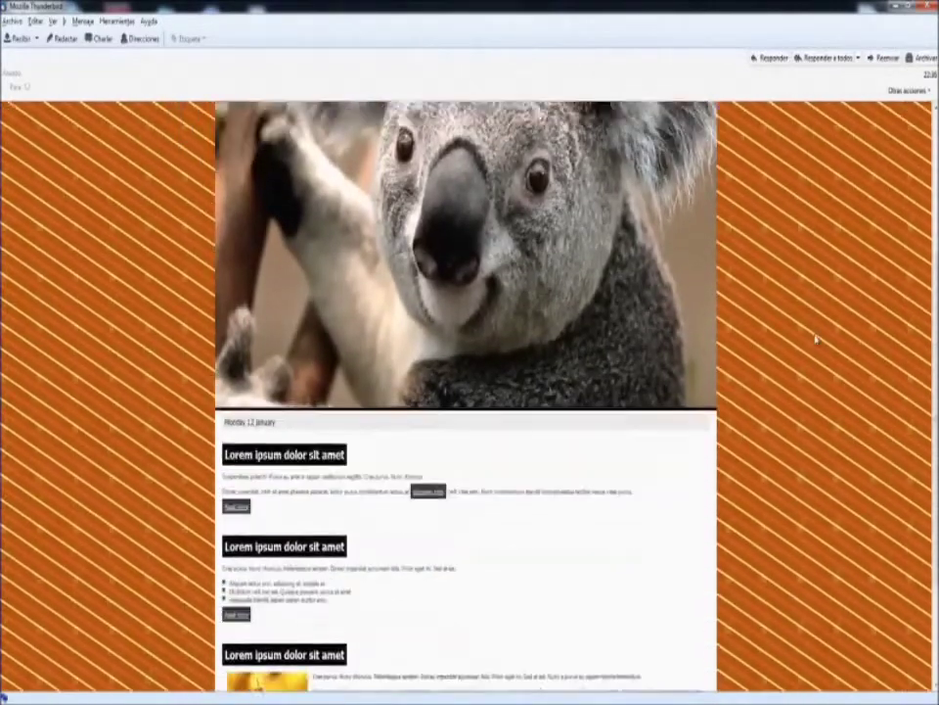
scroll(486, 361, down, 1)
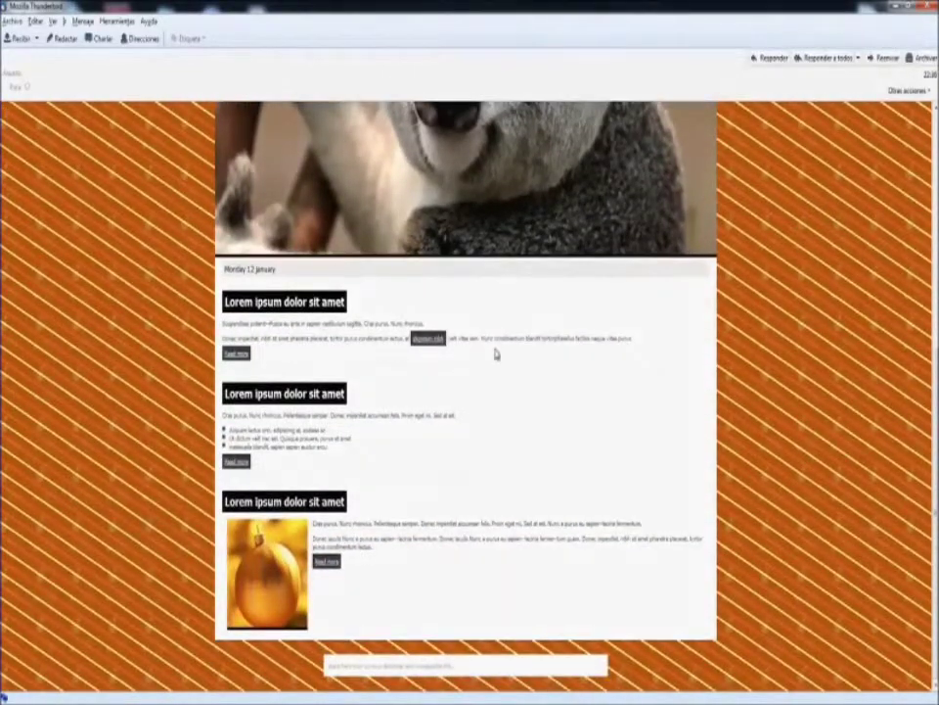
scroll(440, 539, up, 7)
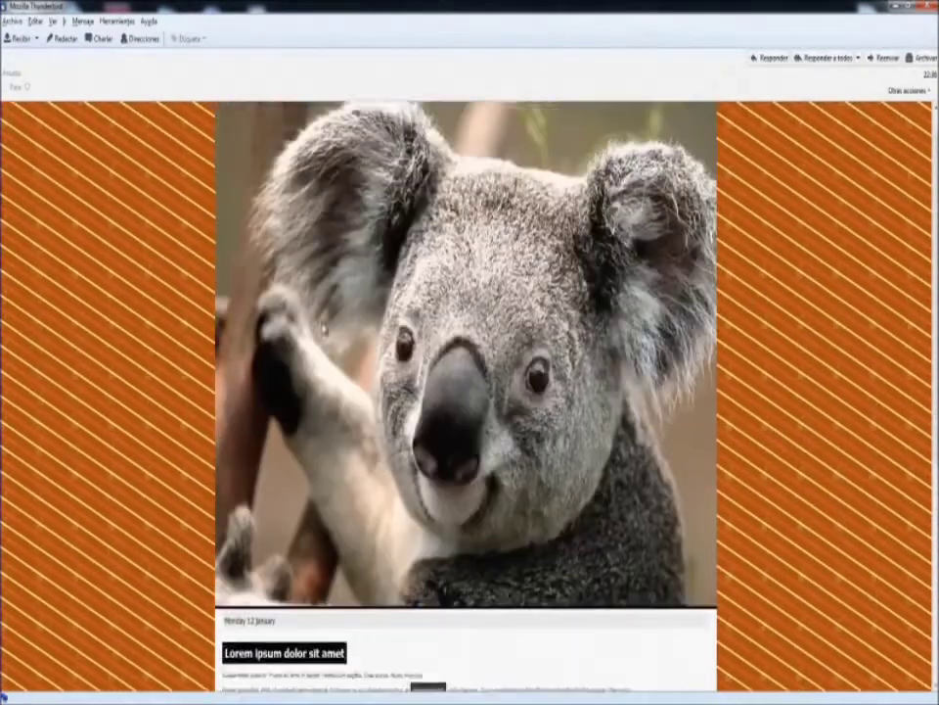
scroll(466, 391, down, 7)
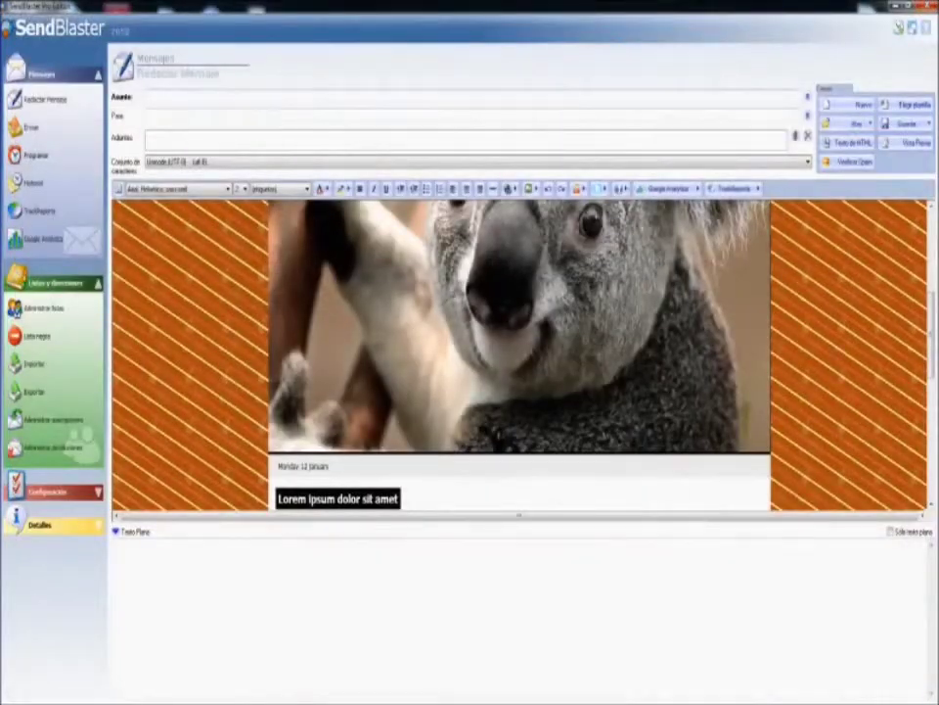
Apply the ELG - Adwords template to the message and confirm replacing the current content.
scroll(713, 382, down, 5)
scroll(702, 395, up, 10)
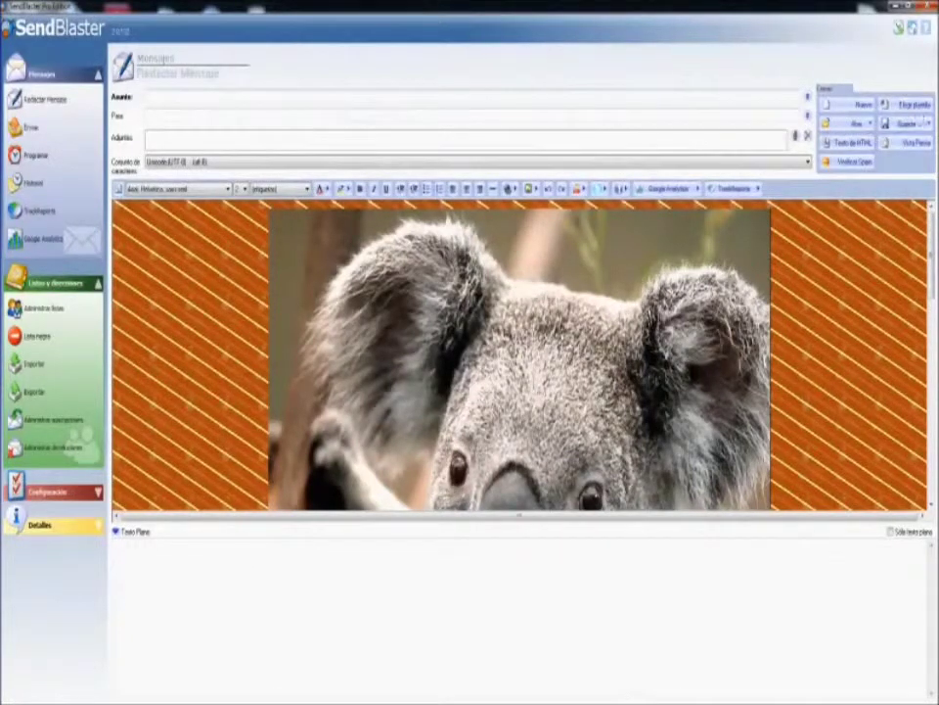
click(918, 105)
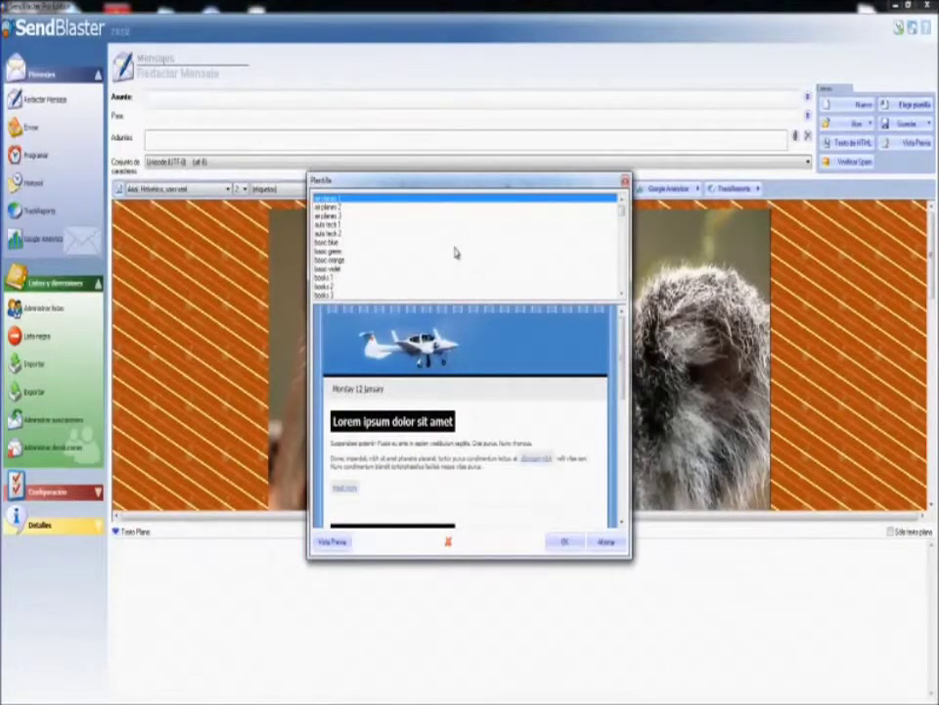
key(e)
scroll(431, 254, down, 1)
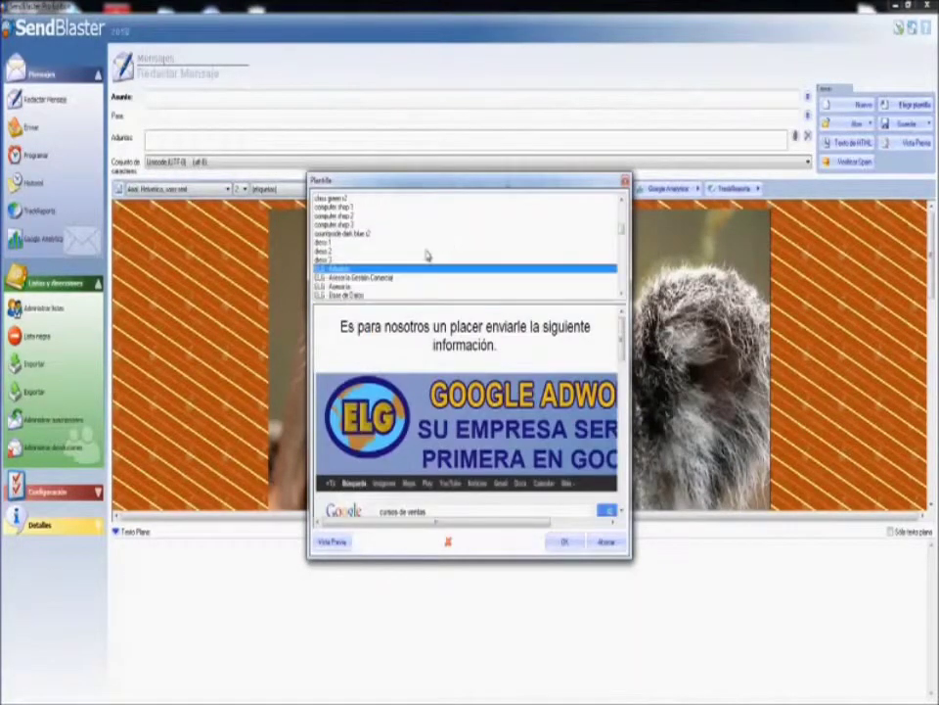
click(567, 542)
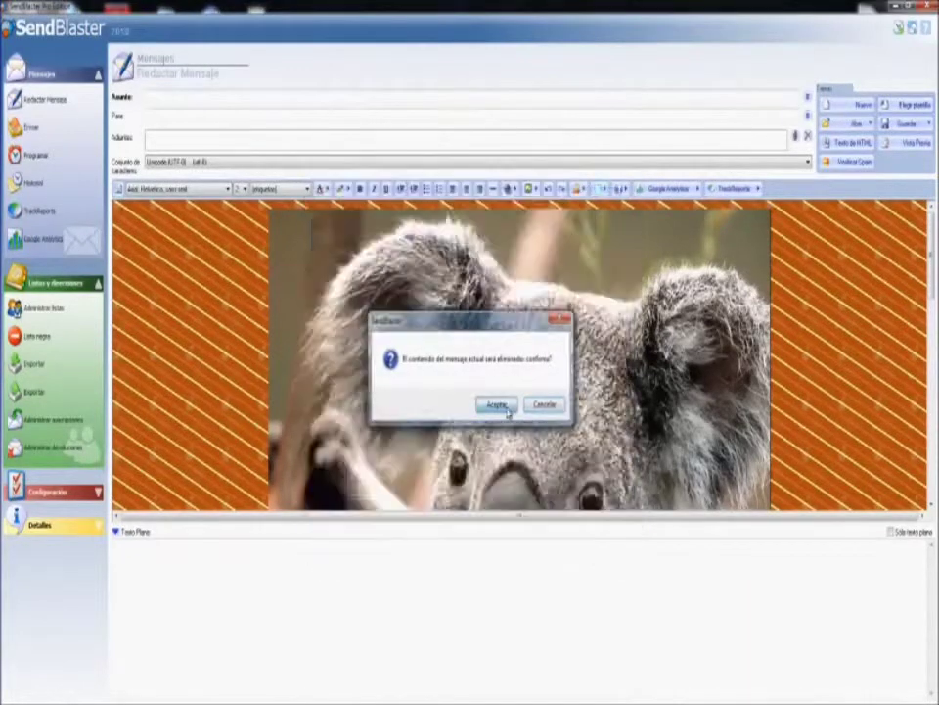
click(508, 405)
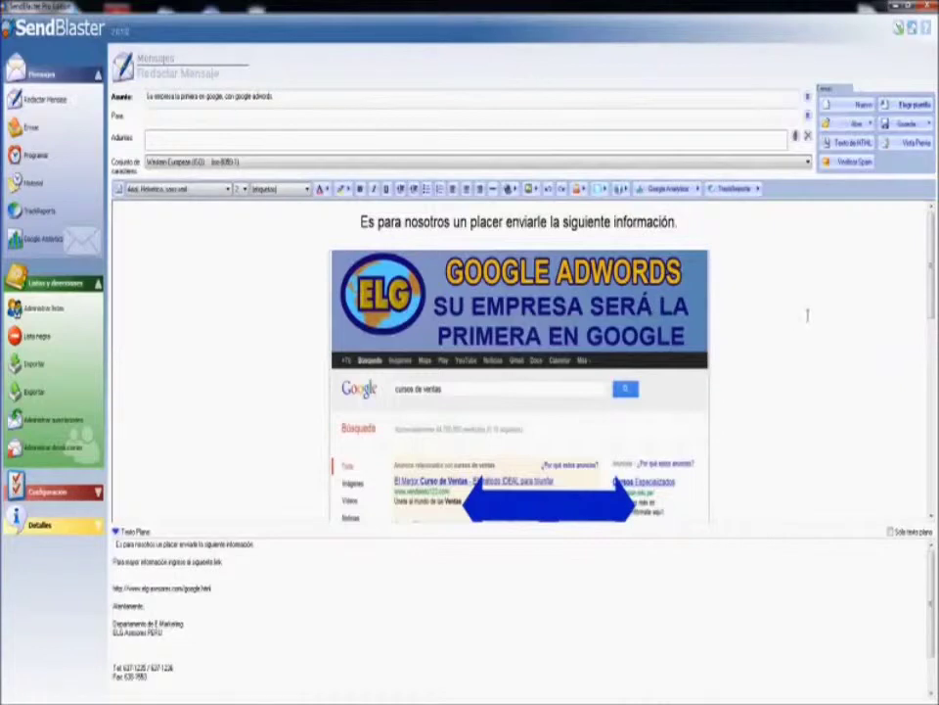
scroll(732, 325, down, 5)
scroll(732, 325, up, 5)
Create an empty address list named 'Prueba de correo' in the list manager.
click(30, 127)
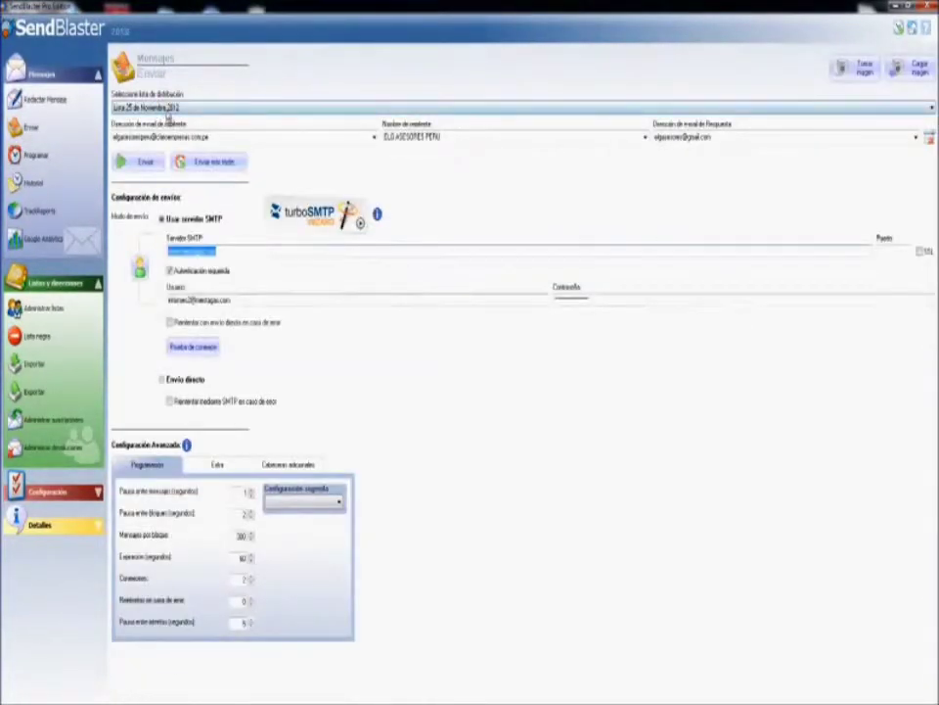
click(147, 107)
click(146, 108)
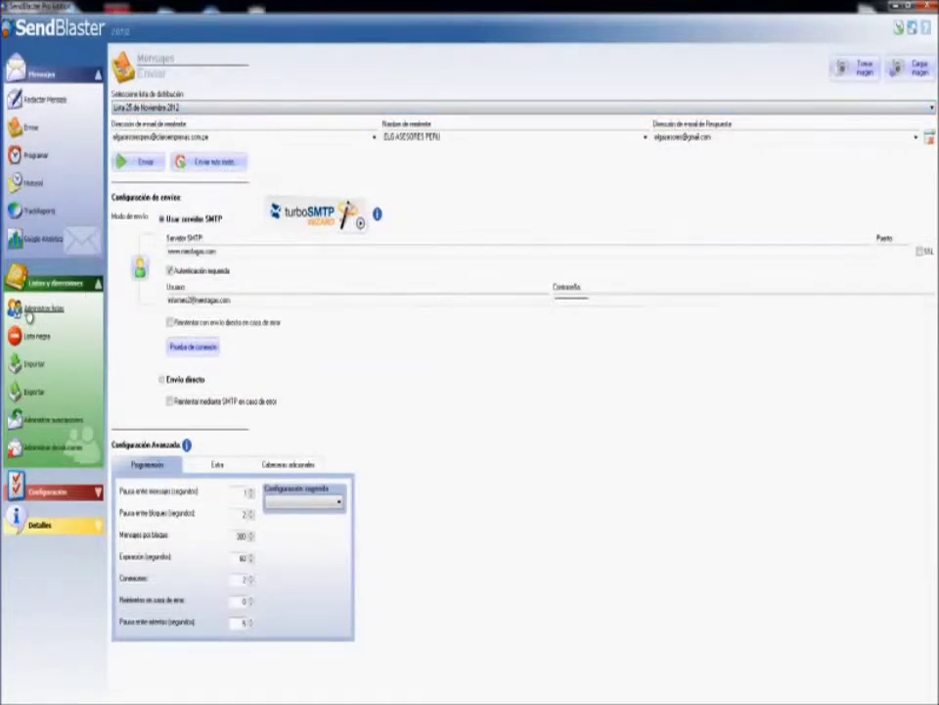
click(29, 309)
click(871, 97)
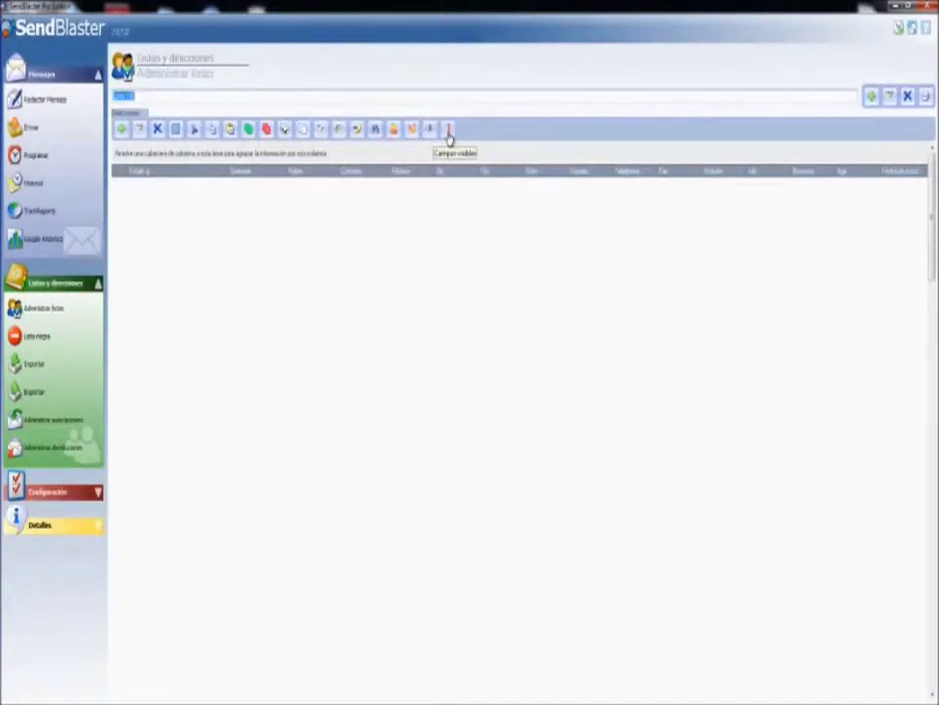
text(t)
key(Return)
click(120, 131)
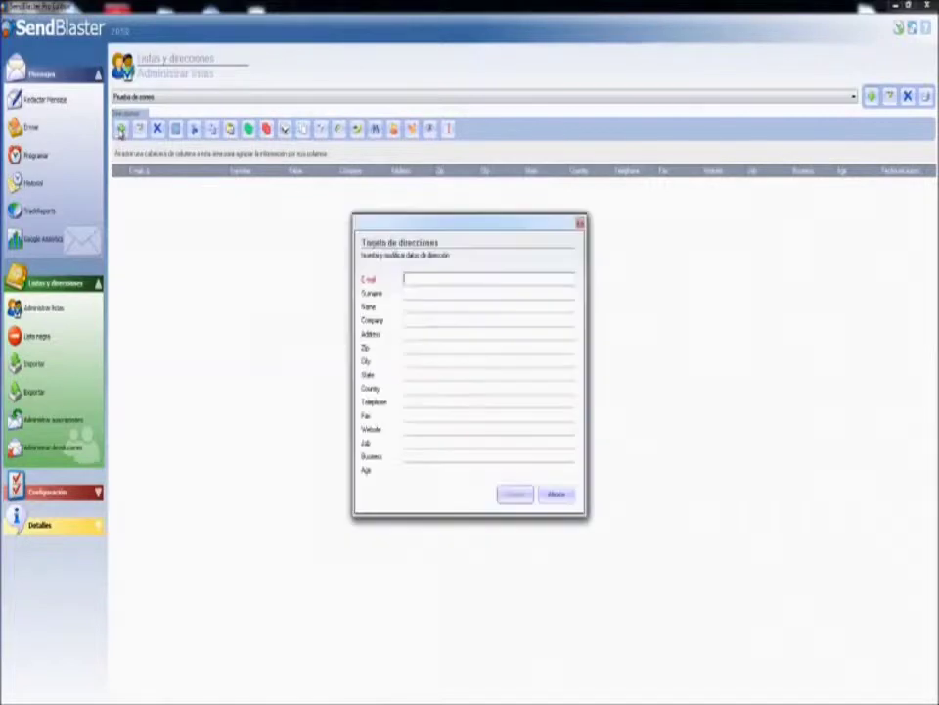
click(564, 494)
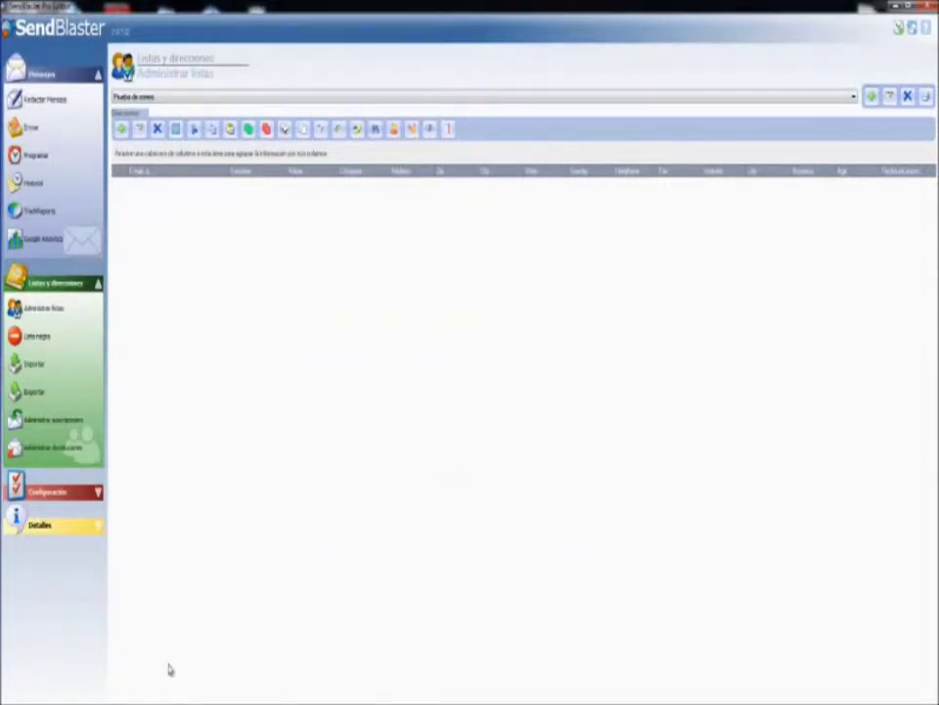
Start Notepad and type the test e-mail addresses.
key(super)
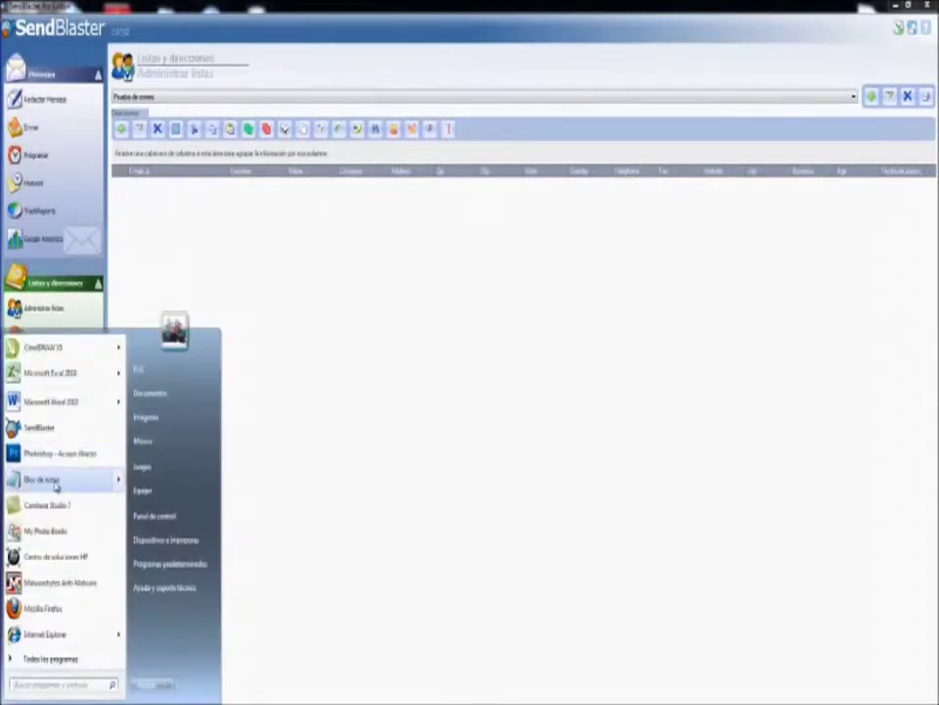
key(Escape)
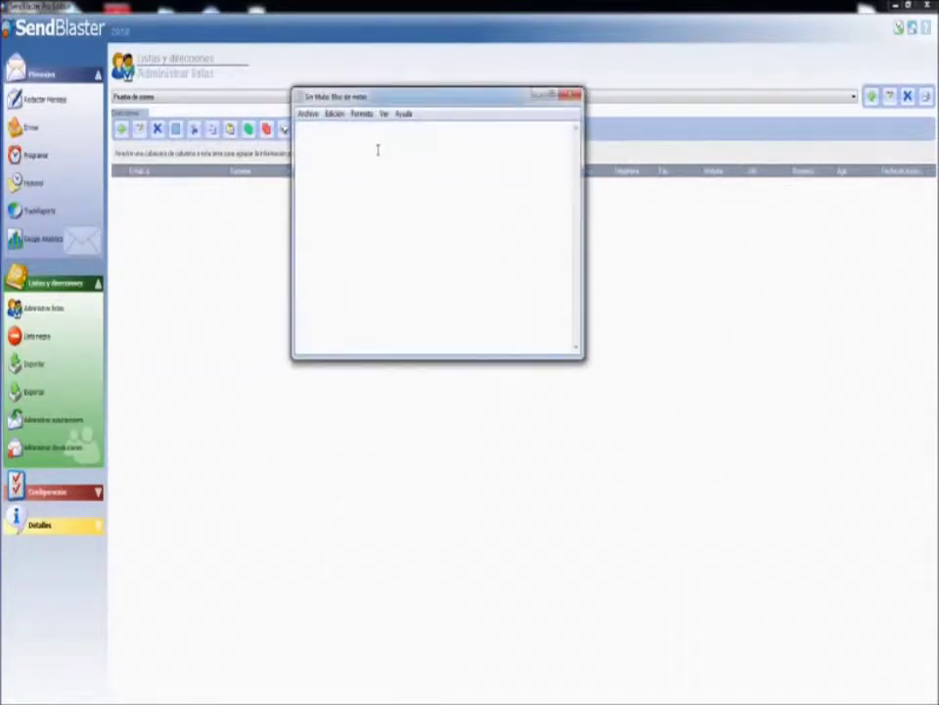
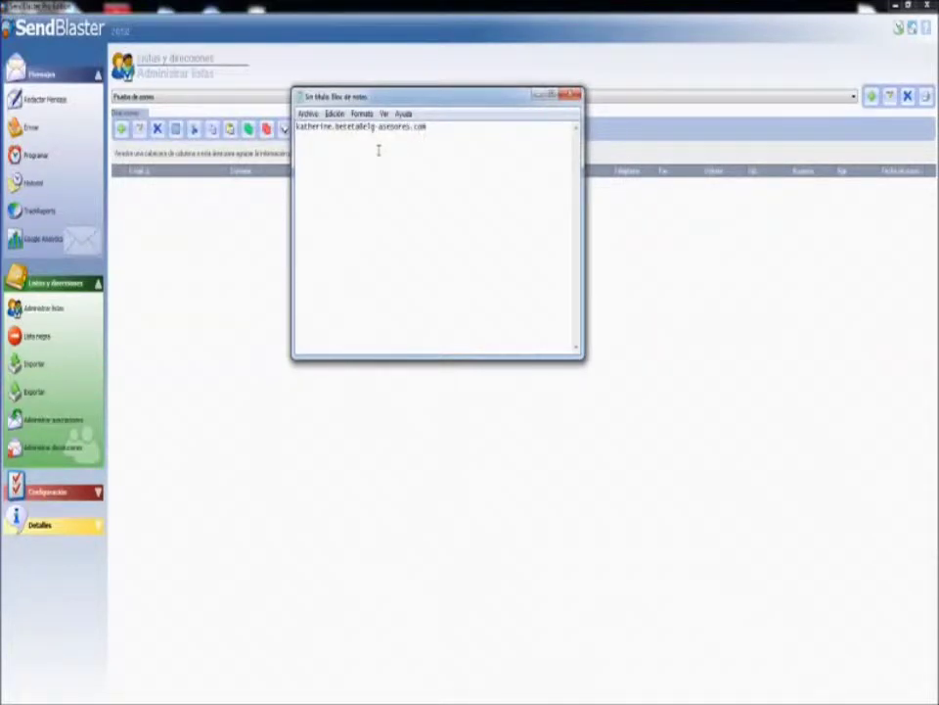
click(306, 126)
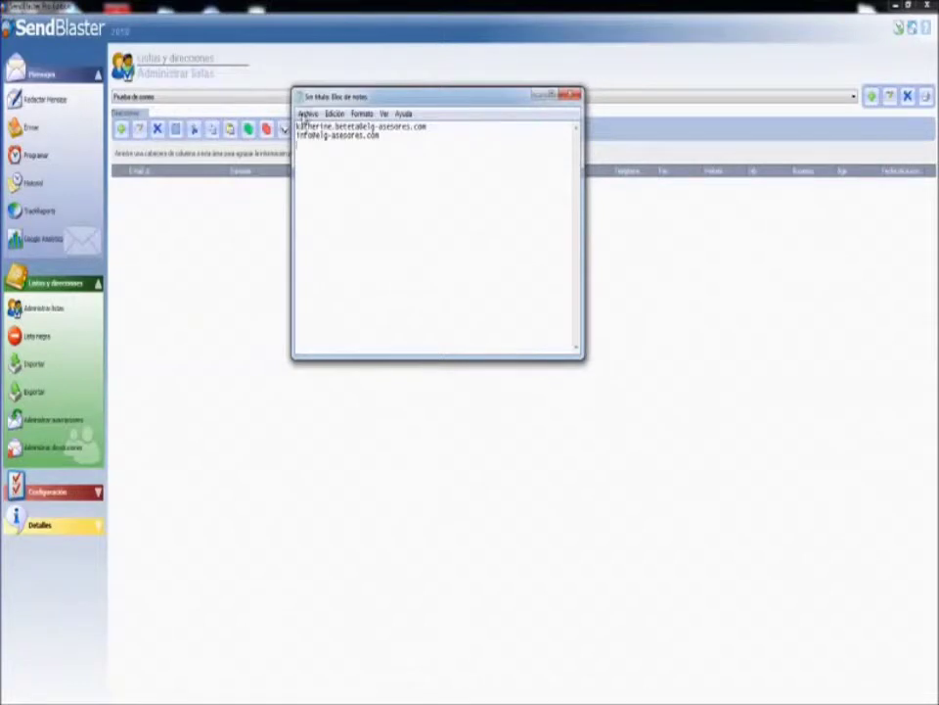
Save the text file as 'Prueba' on the Desktop and close Notepad.
click(308, 114)
click(325, 174)
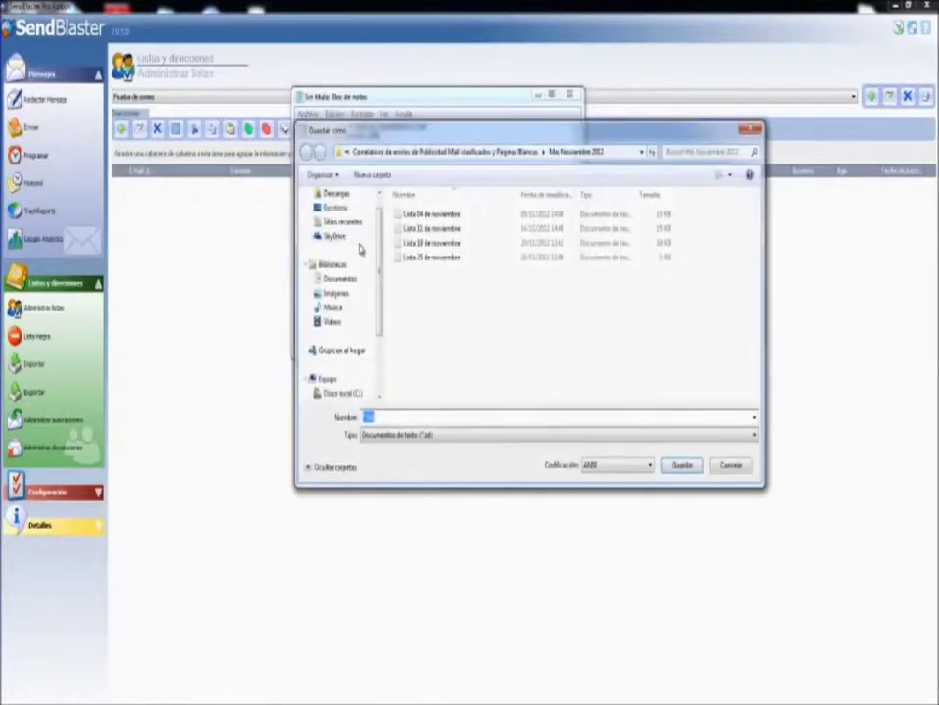
click(330, 208)
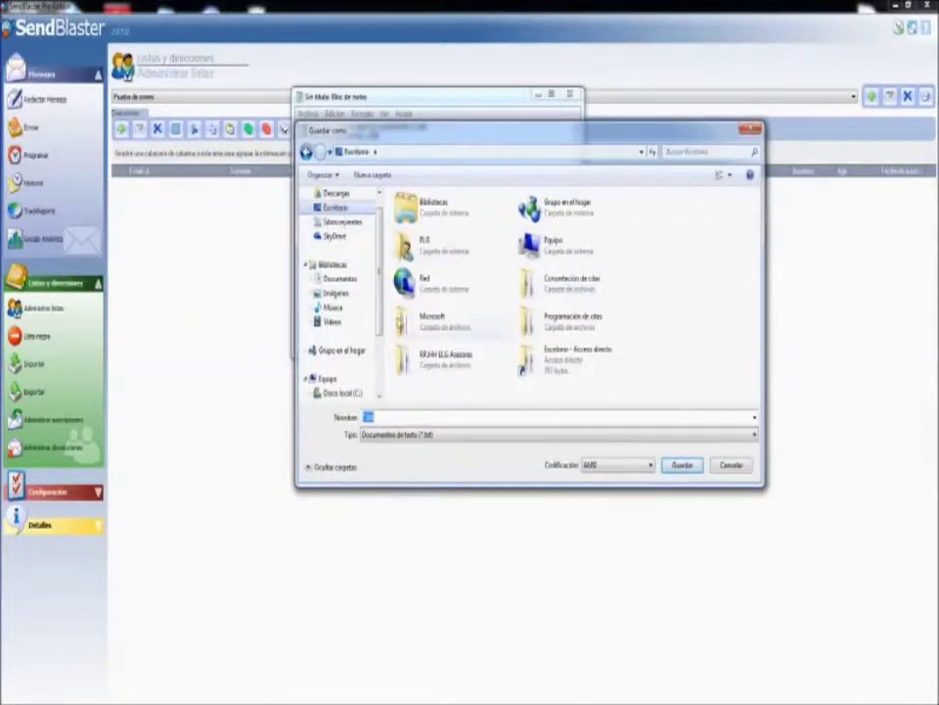
text(P)
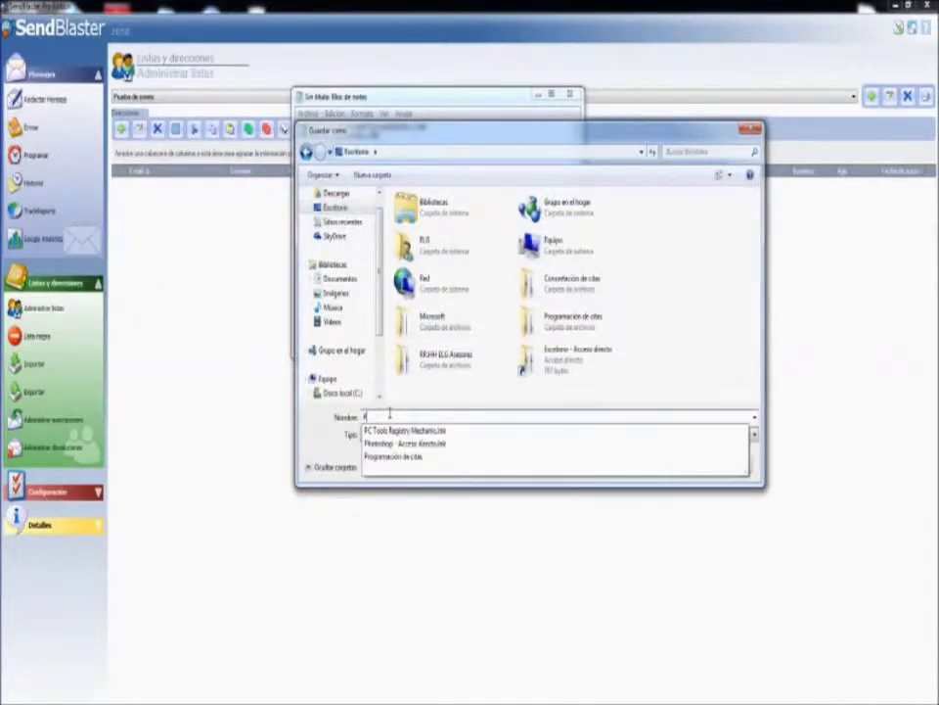
text(rueba)
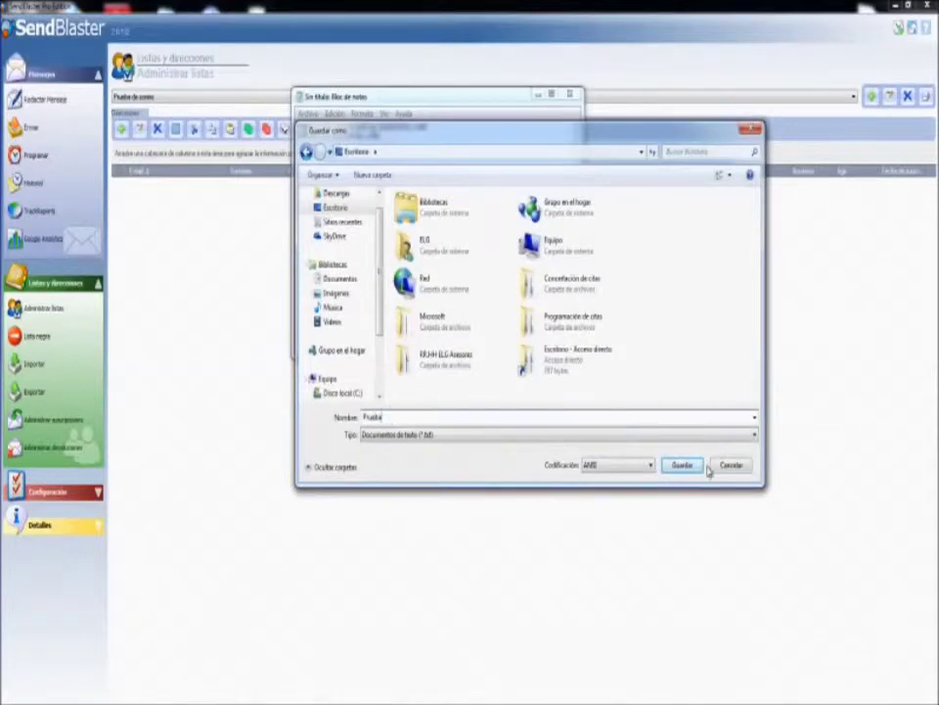
click(685, 465)
click(573, 95)
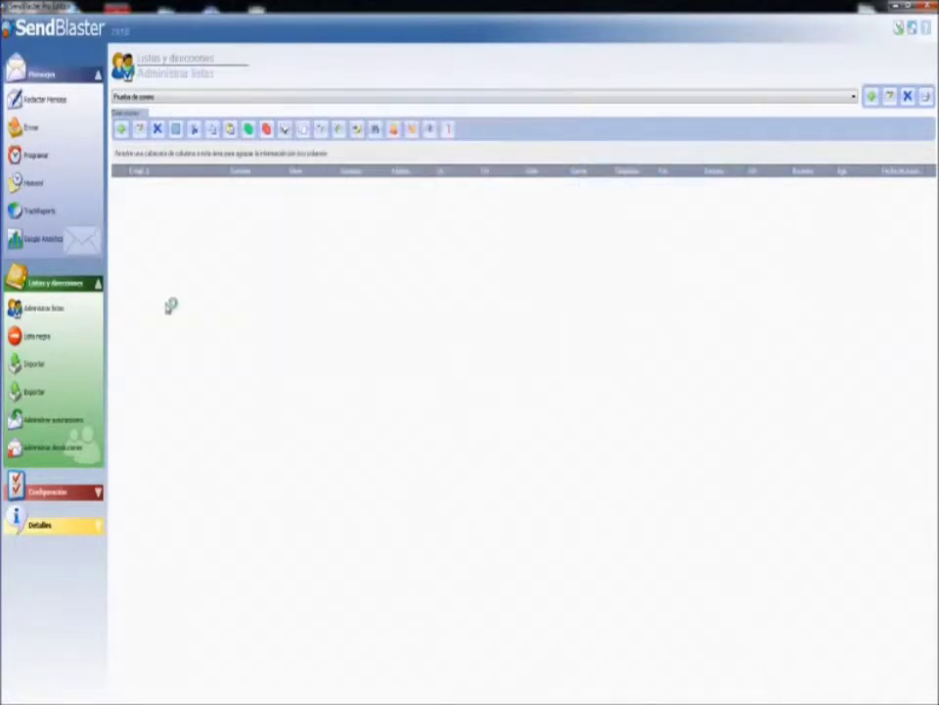
Choose 'Prueba de correo' as the import target and load Desktop\Prueba.txt.
click(37, 370)
click(149, 106)
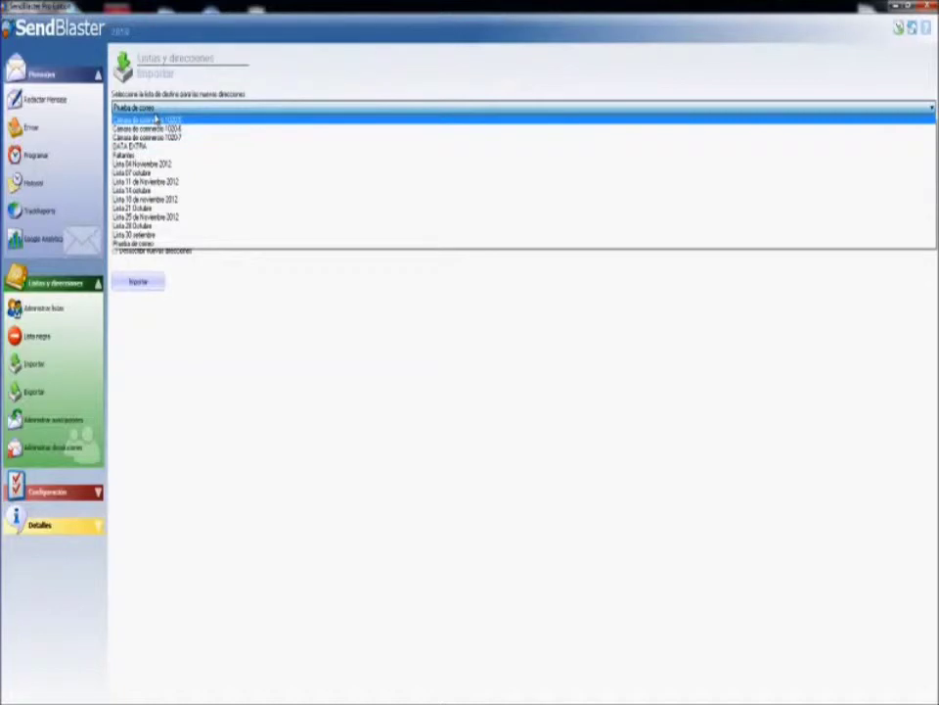
click(115, 244)
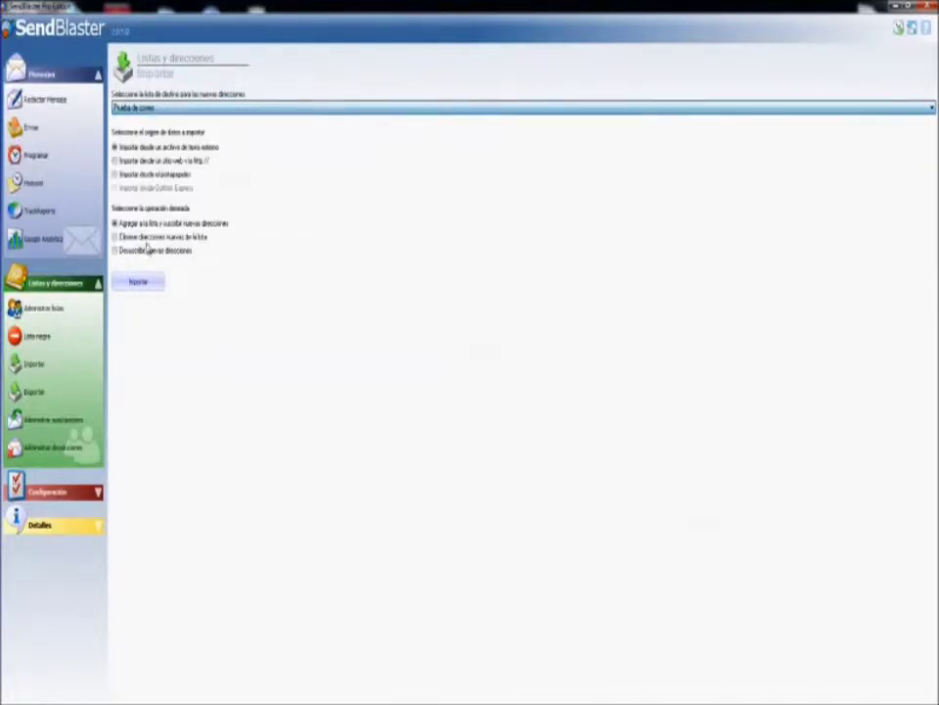
click(138, 284)
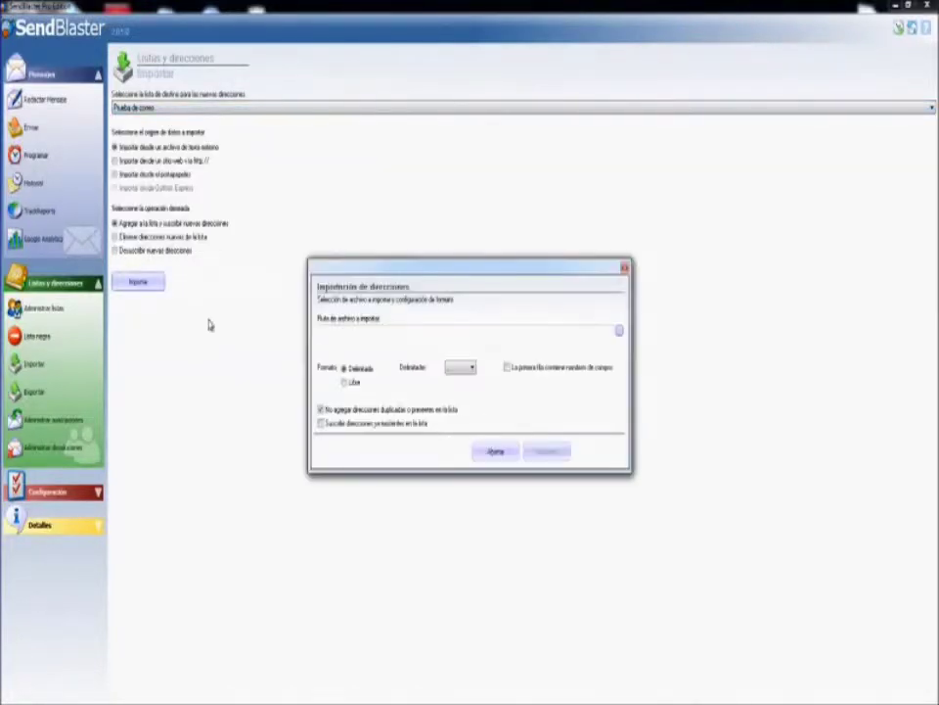
click(618, 335)
click(351, 368)
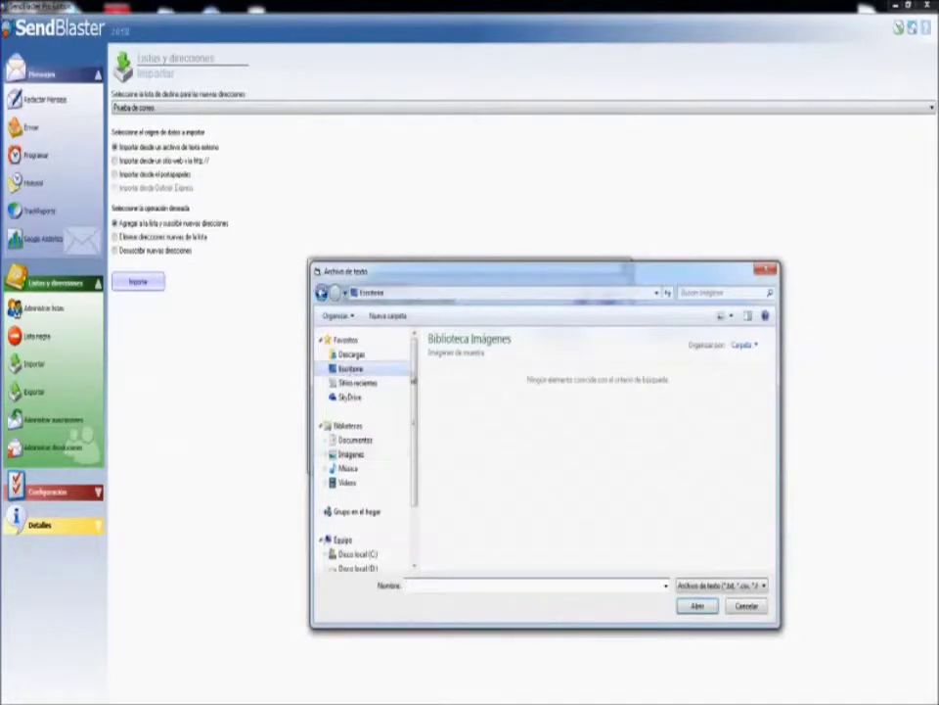
click(546, 538)
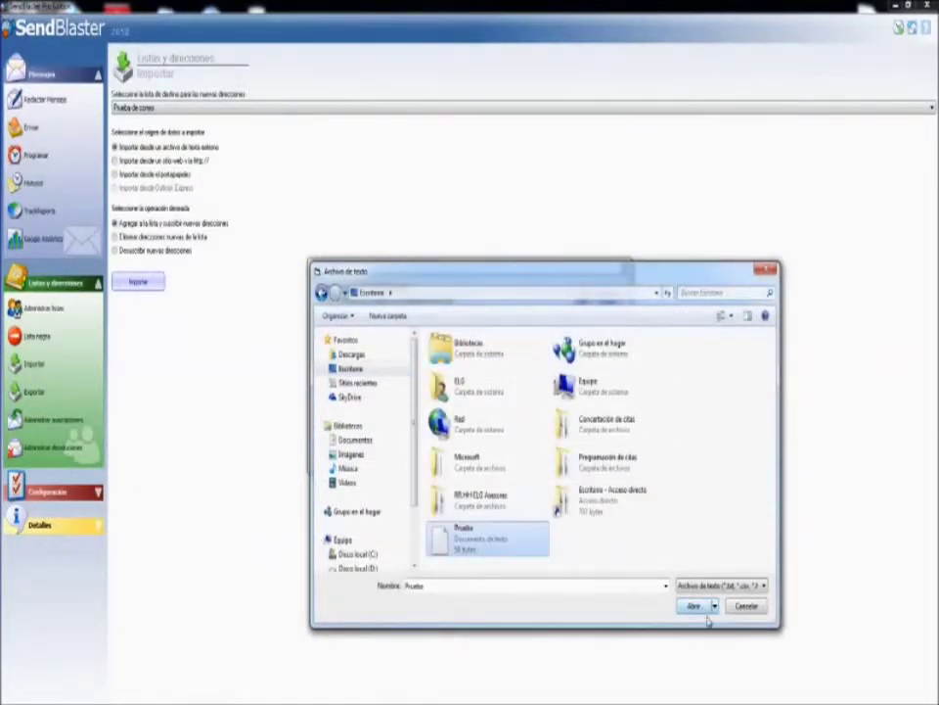
click(694, 607)
Import the file's addresses using the free-format (Libre) text option.
click(348, 382)
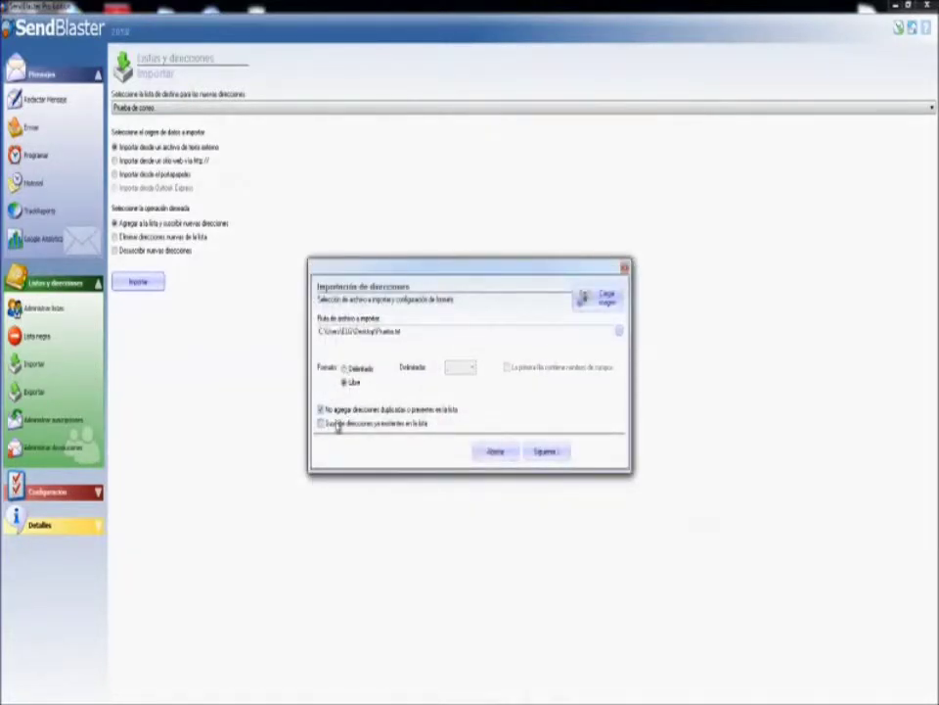
click(345, 369)
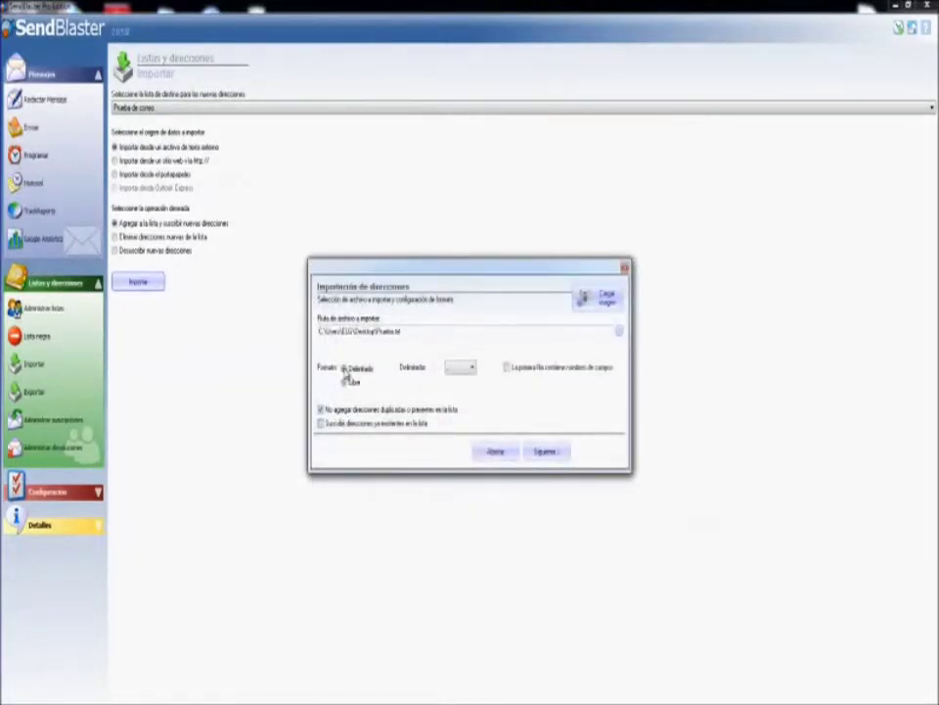
click(545, 451)
click(342, 334)
click(342, 353)
click(343, 352)
click(346, 370)
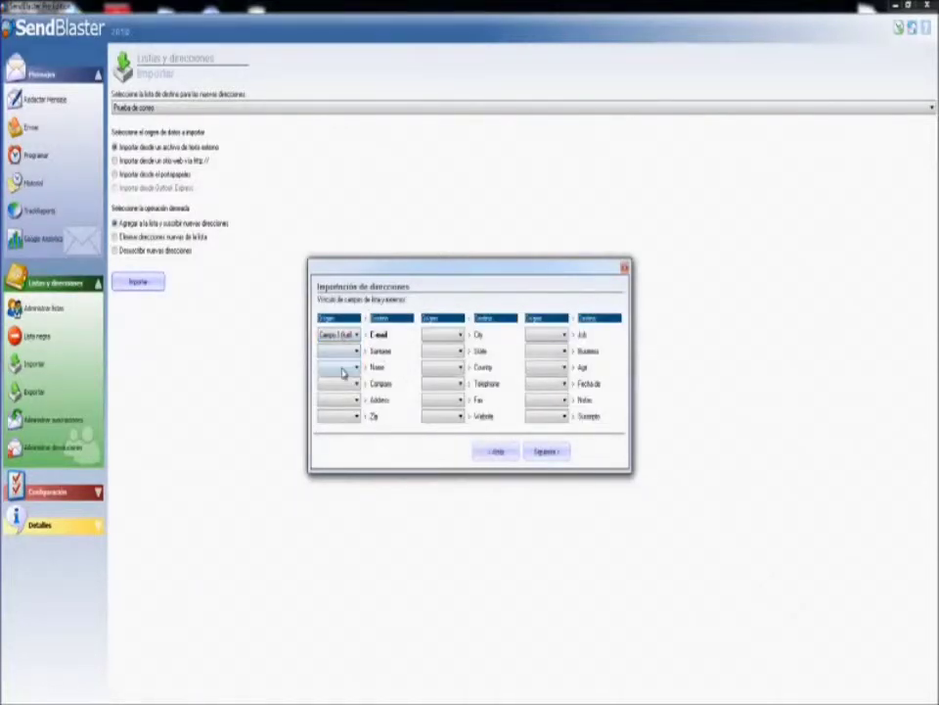
click(497, 452)
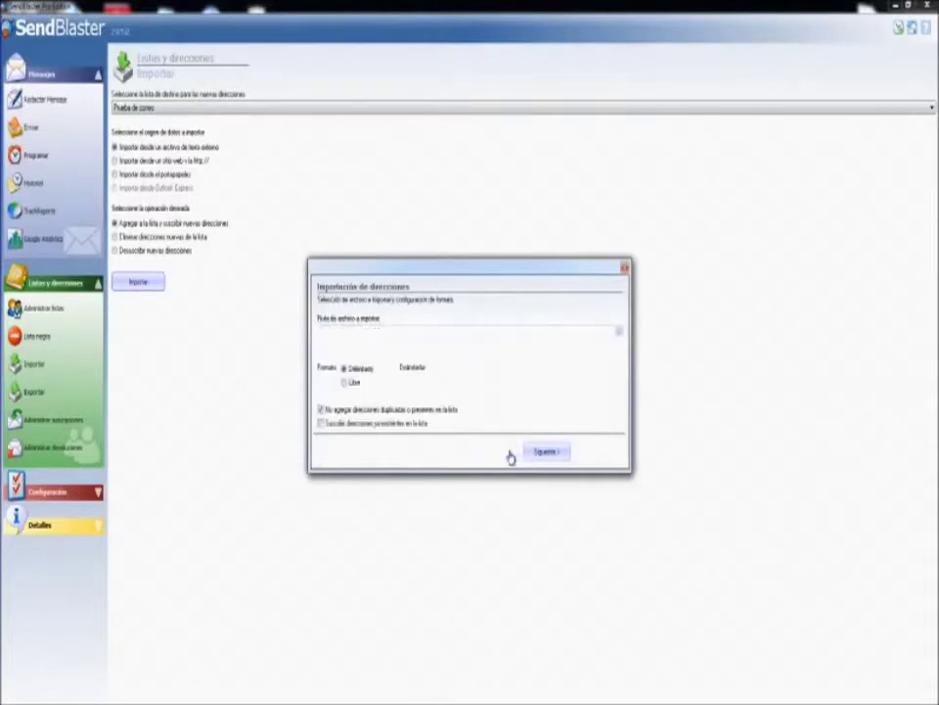
click(352, 382)
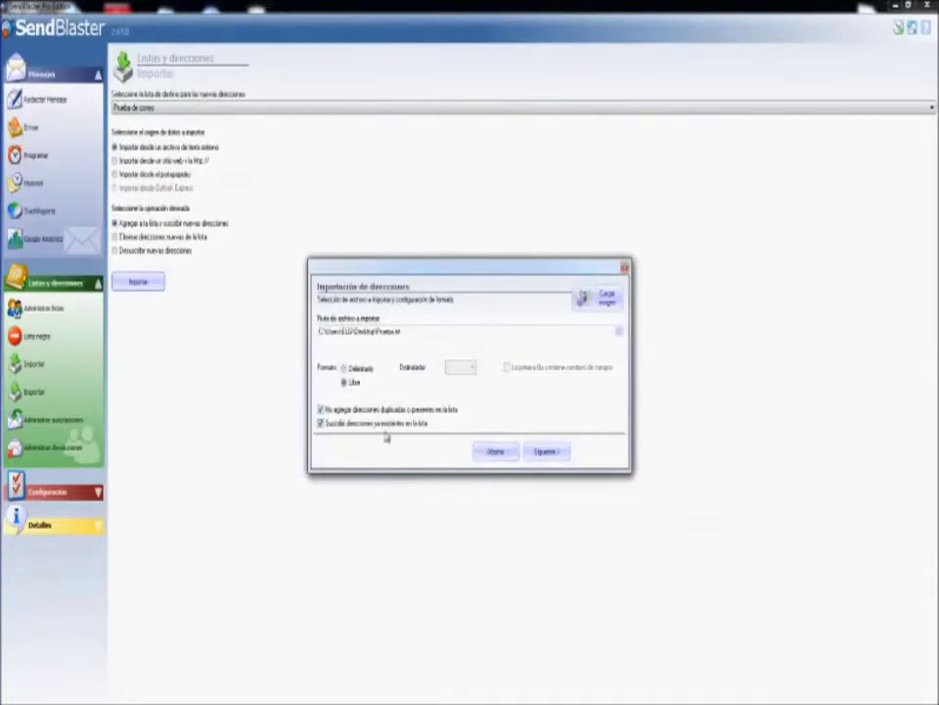
click(560, 459)
click(598, 454)
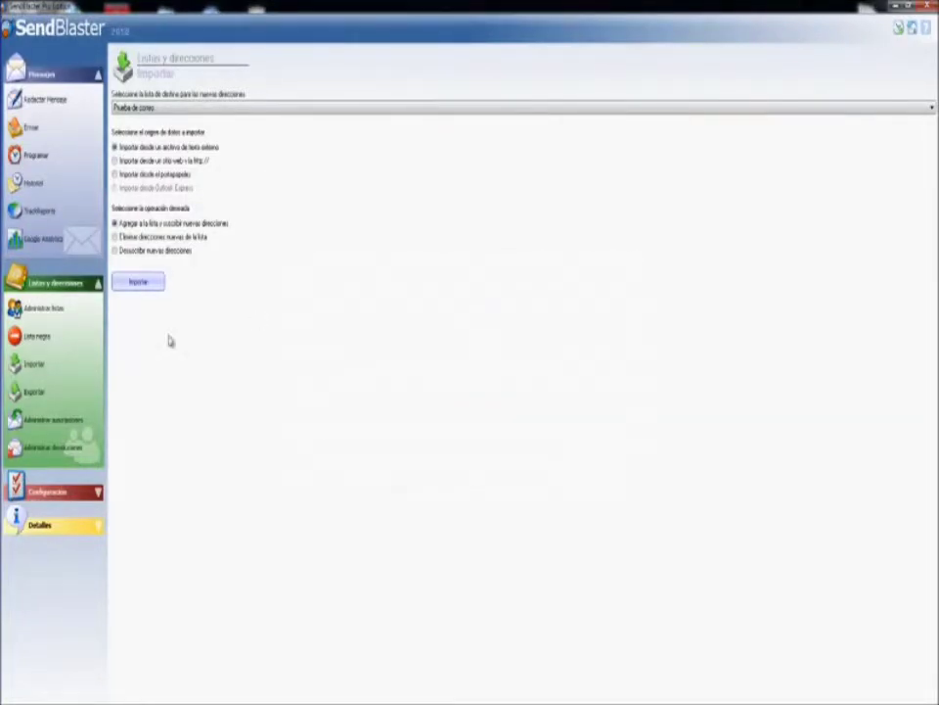
Fill in the test contacts' Name and Company cells in the Prueba de correo list.
click(45, 317)
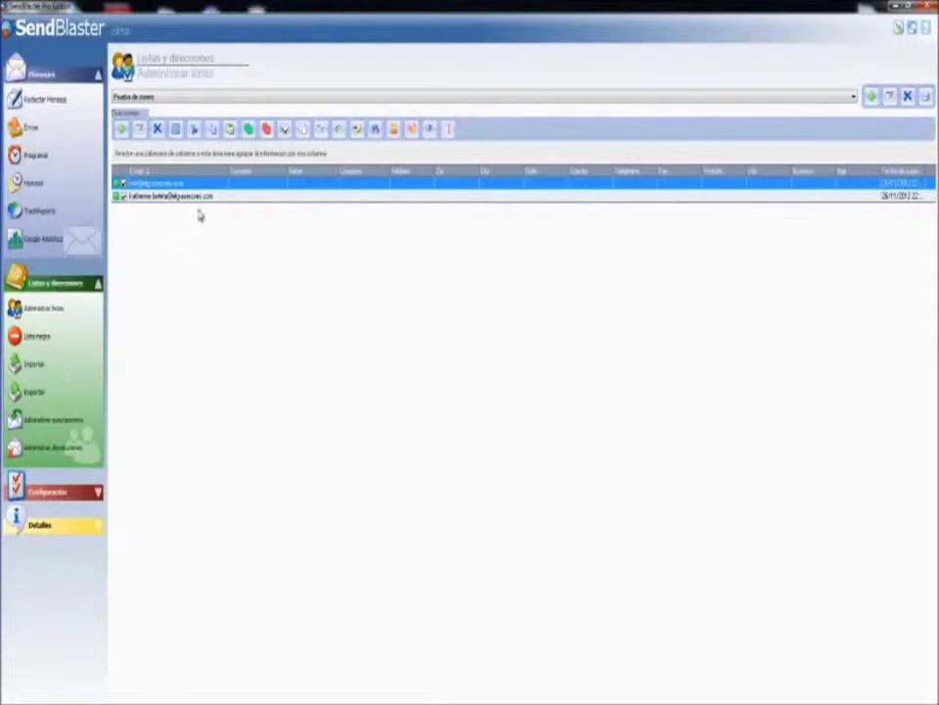
click(258, 184)
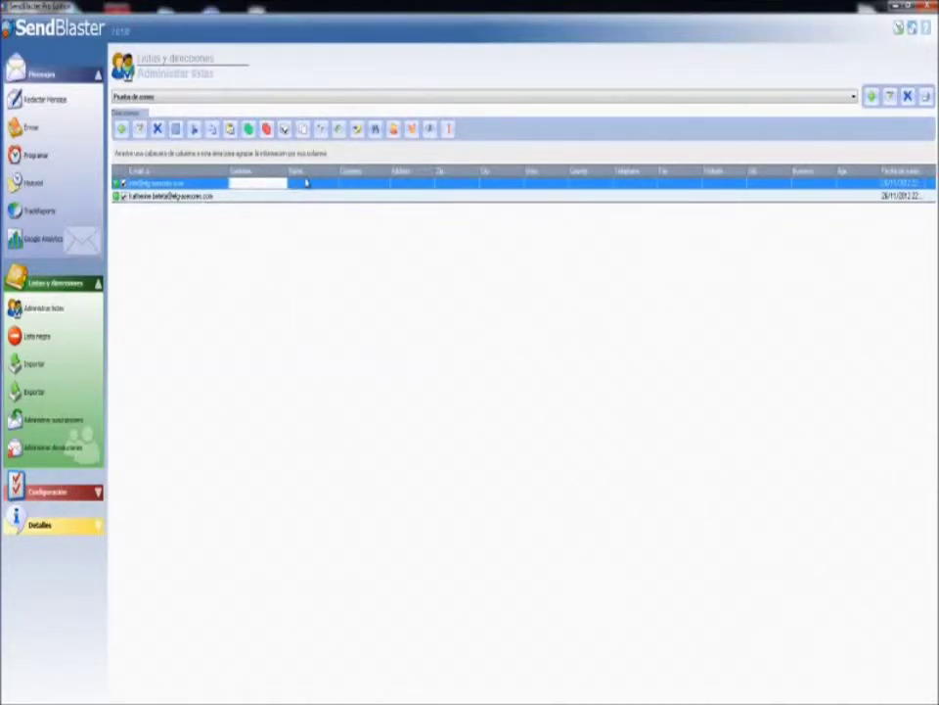
click(306, 182)
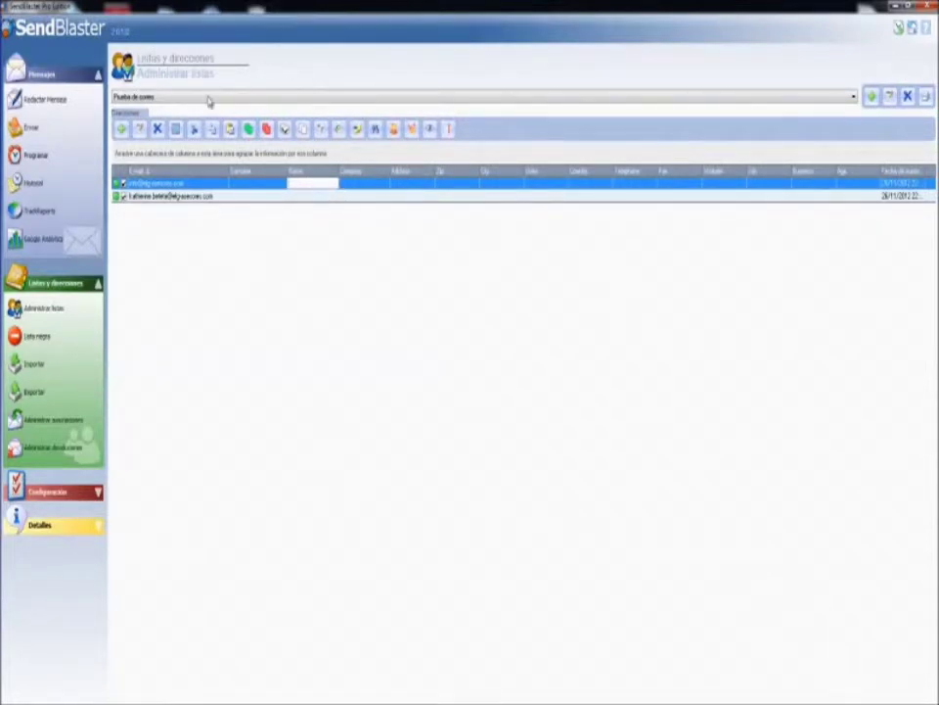
click(251, 197)
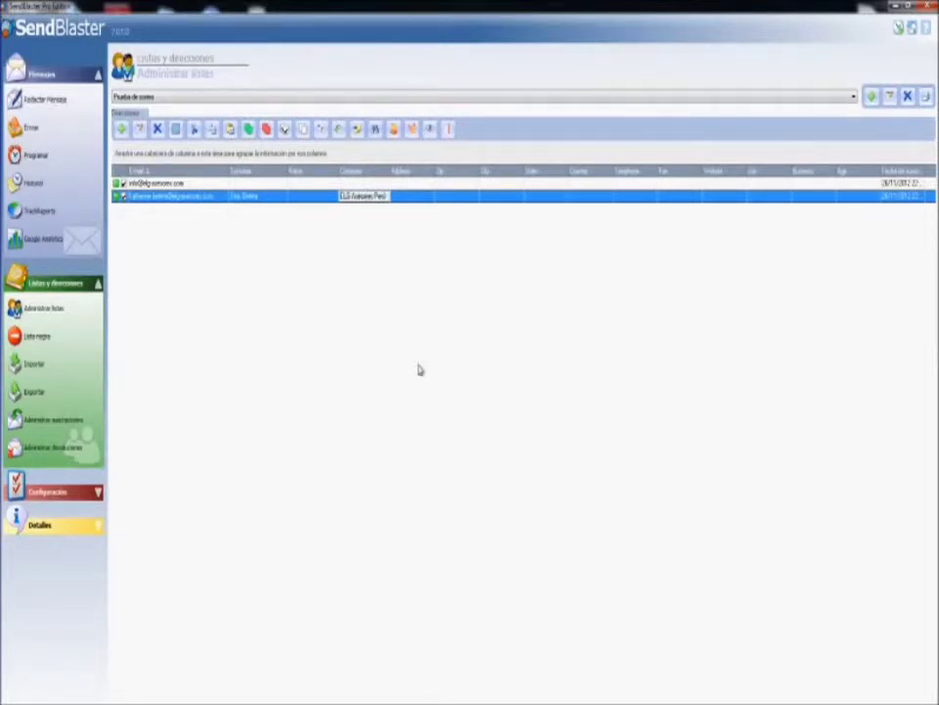
Select the distribution list on the send page and return to the message composer.
click(32, 128)
click(147, 107)
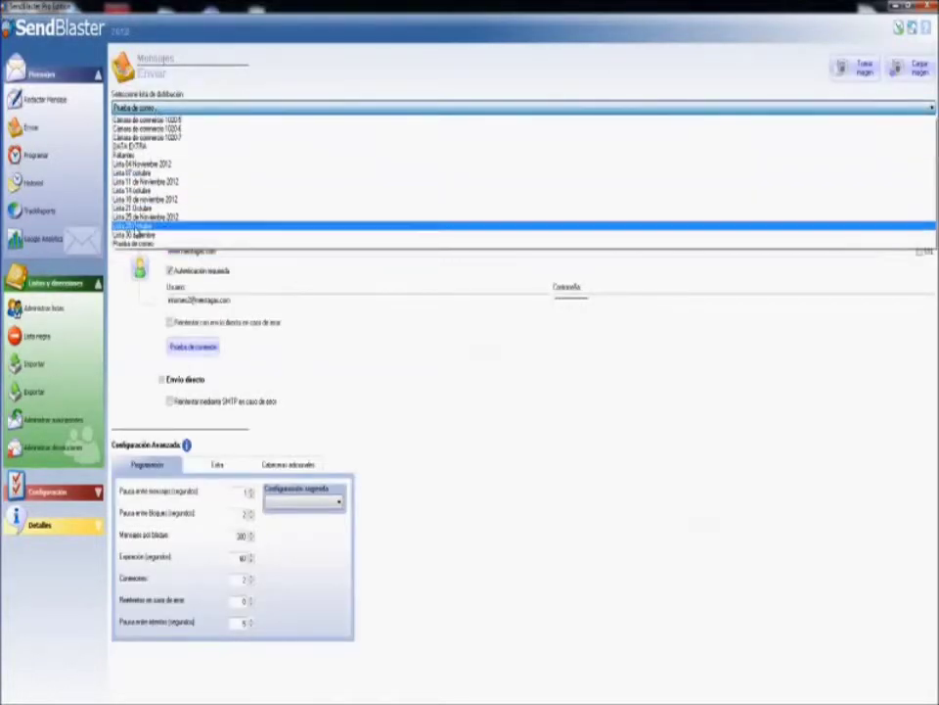
click(137, 243)
click(42, 99)
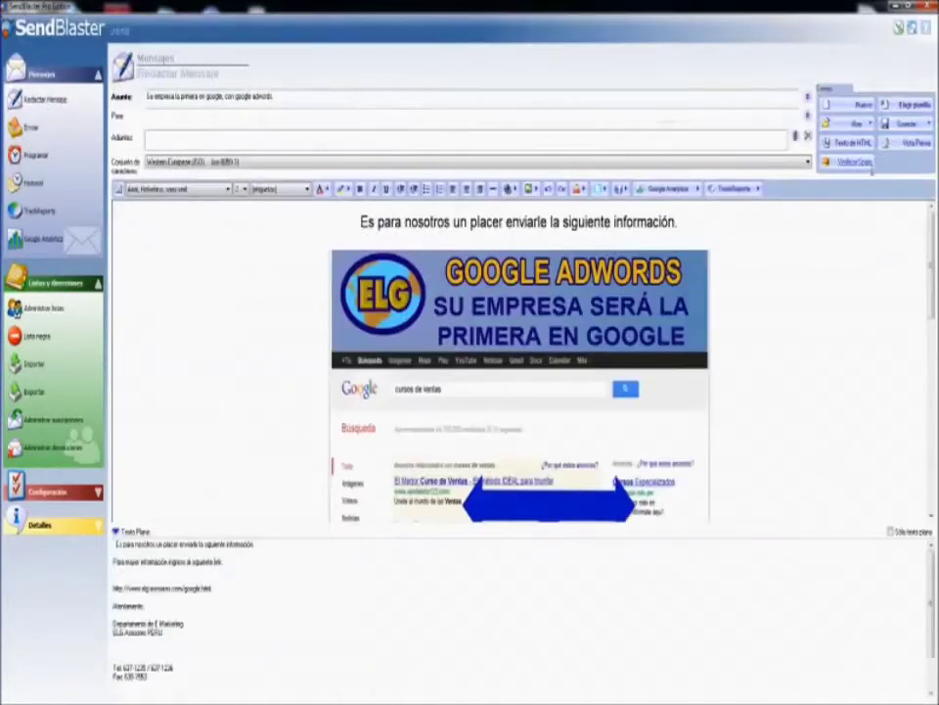
scroll(795, 347, down, 10)
scroll(790, 351, up, 10)
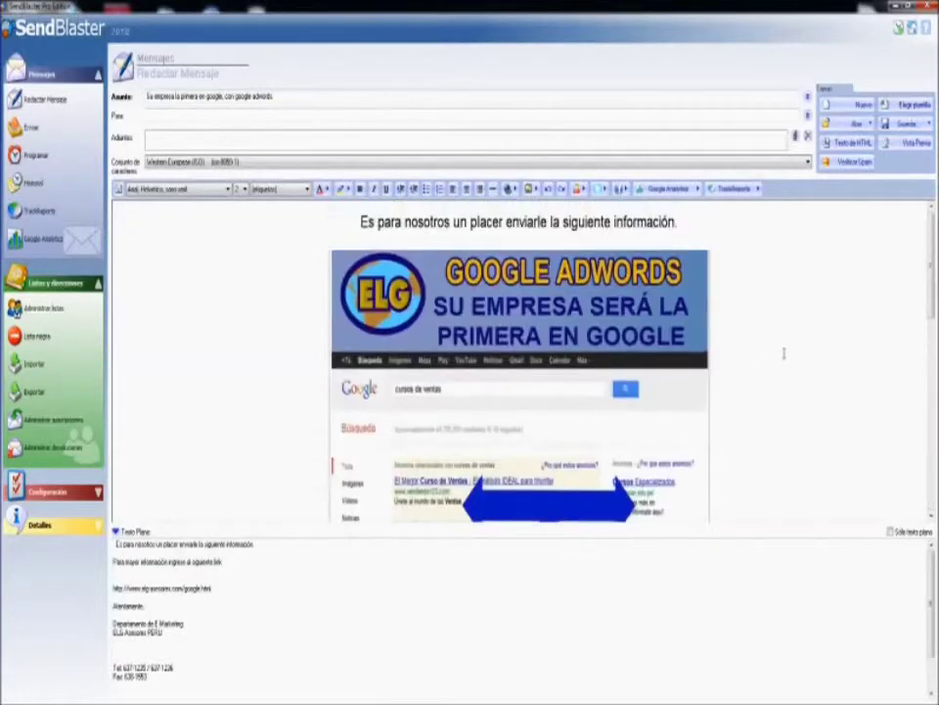
scroll(518, 362, down, 8)
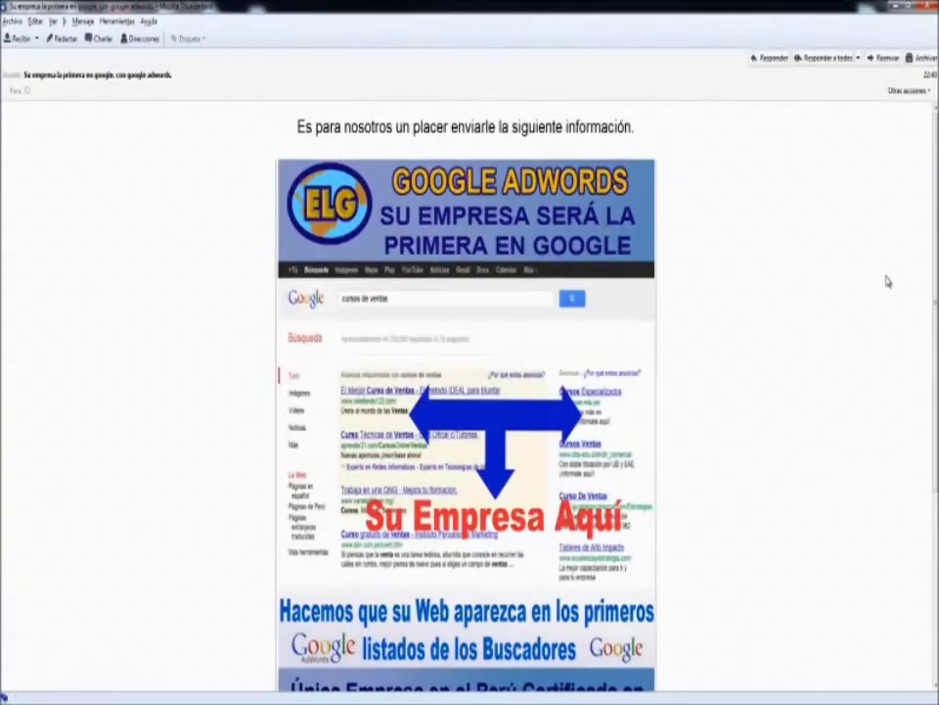
Scroll through the received AdWords test email in Thunderbird, then close it.
scroll(770, 317, down, 5)
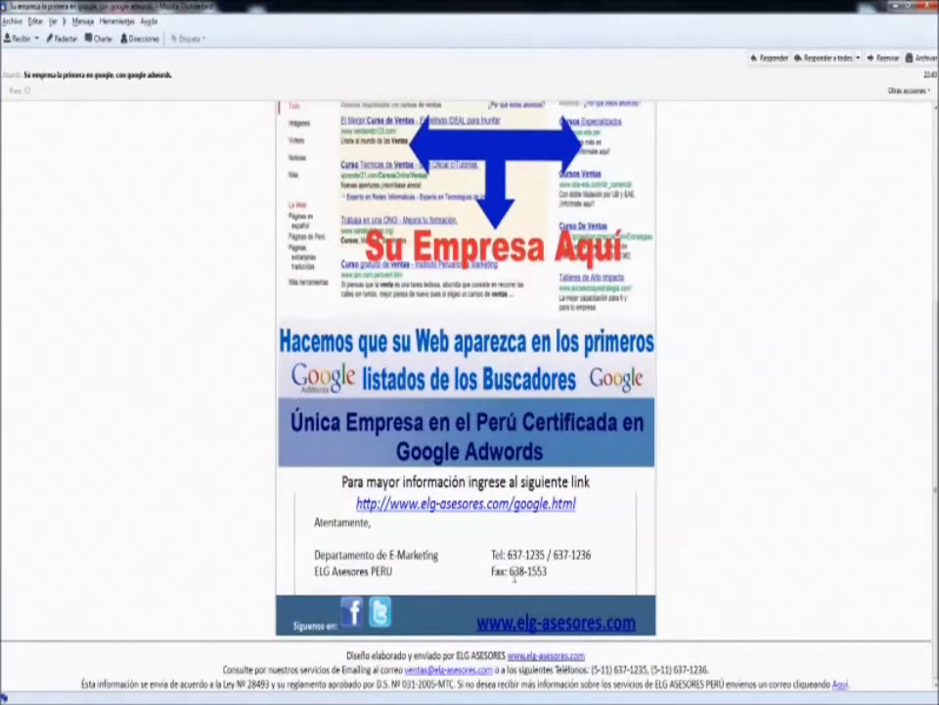
click(922, 12)
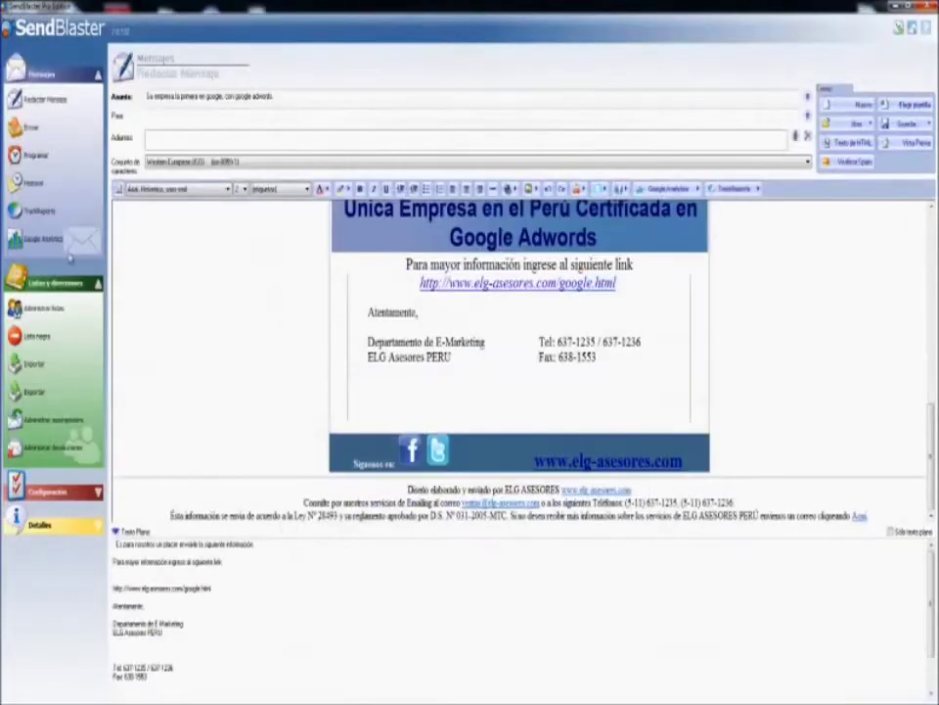
Target the Prueba de correo list and clear the old SMTP server, username and password.
click(32, 130)
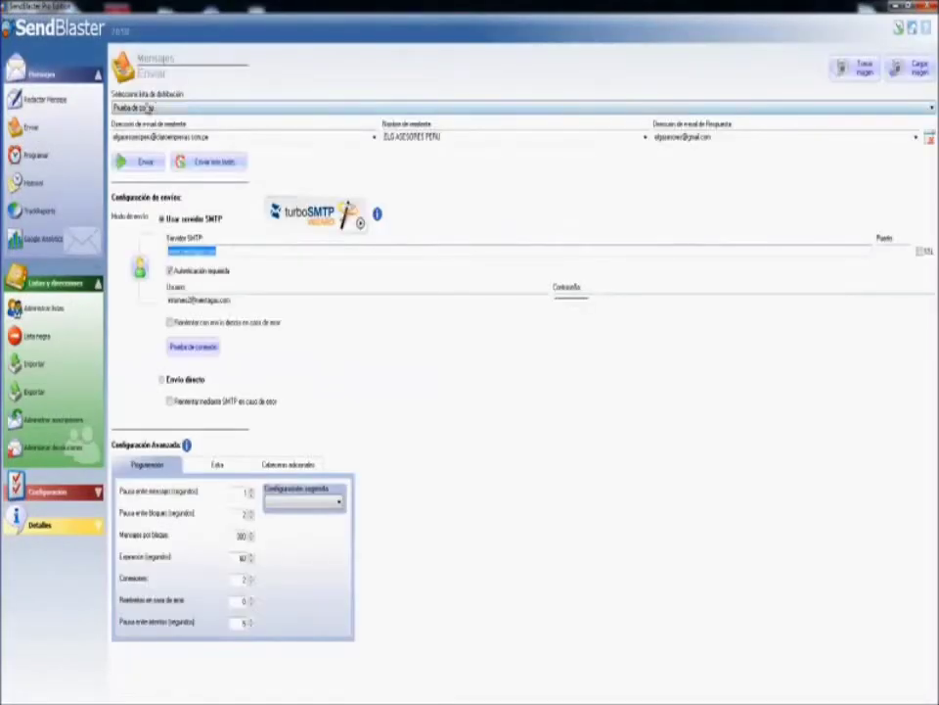
click(147, 108)
click(147, 243)
key(BackSpace)
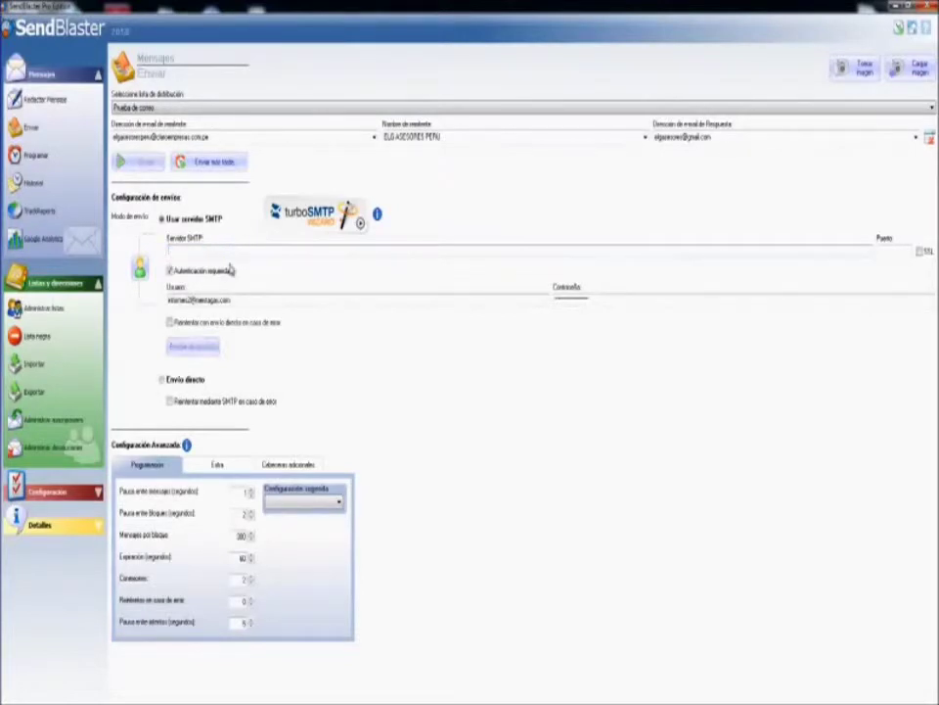
drag(168, 300, 345, 296)
key(BackSpace)
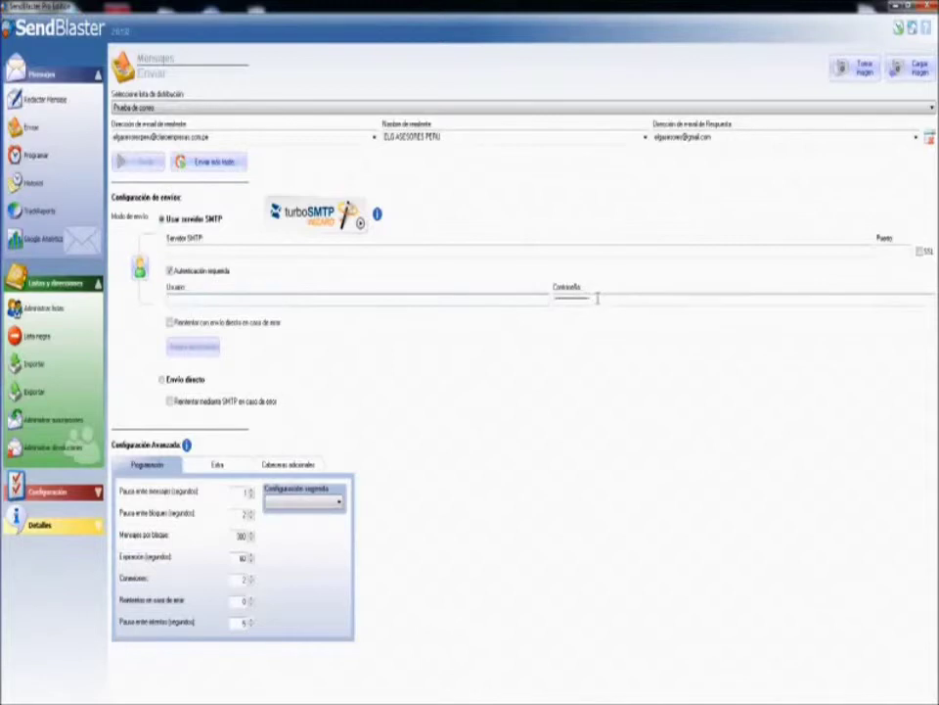
drag(612, 299, 560, 297)
key(BackSpace)
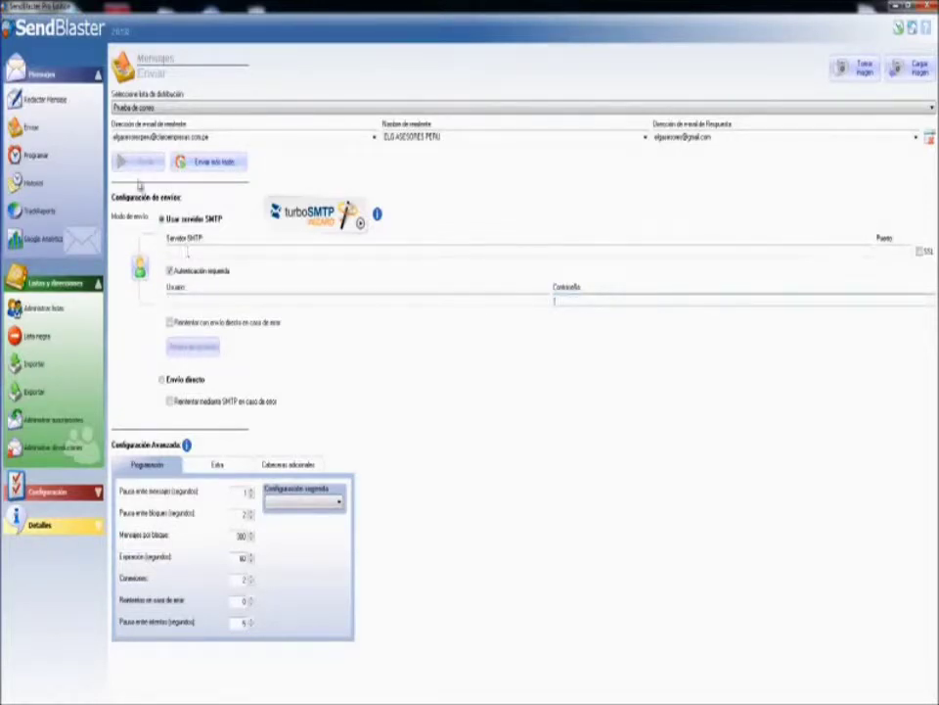
Enter the smtp.elgasesores SMTP server address plus the account username and password.
click(166, 245)
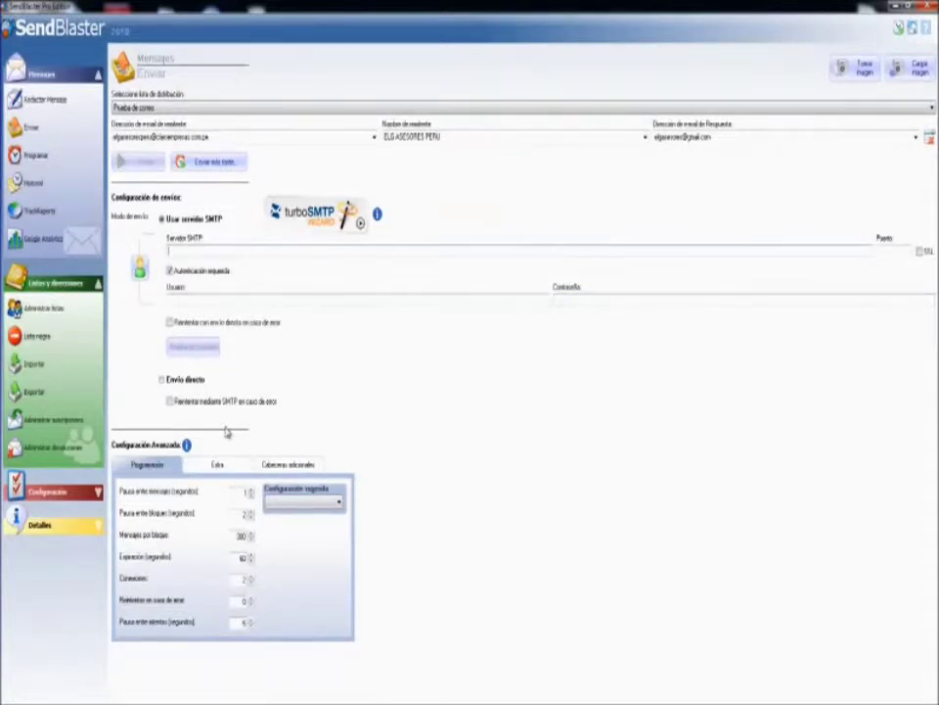
text(smtp.elgasesores.com)
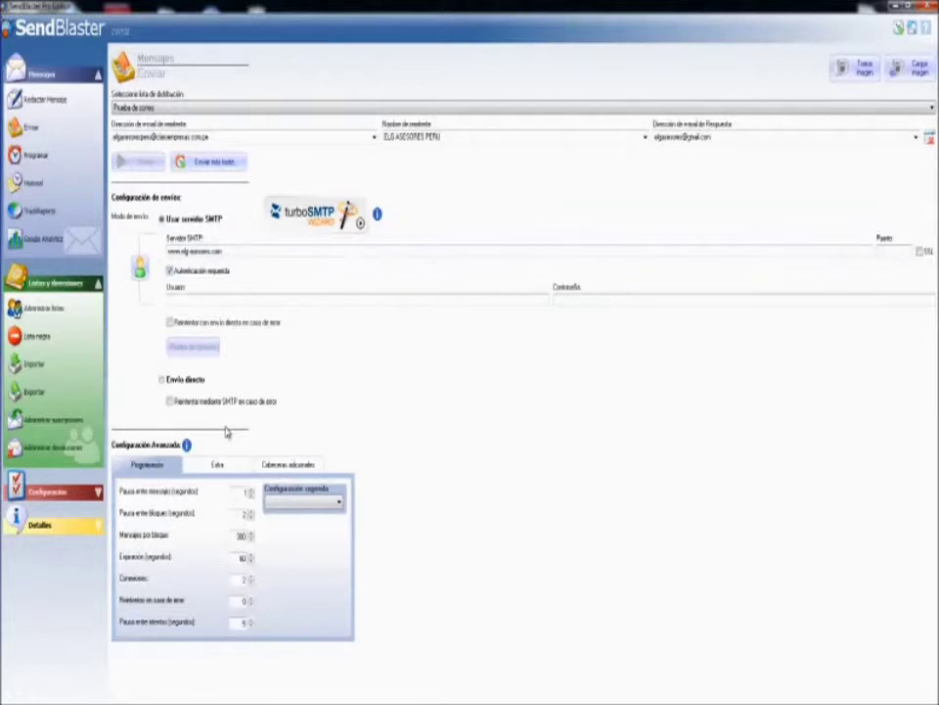
click(199, 299)
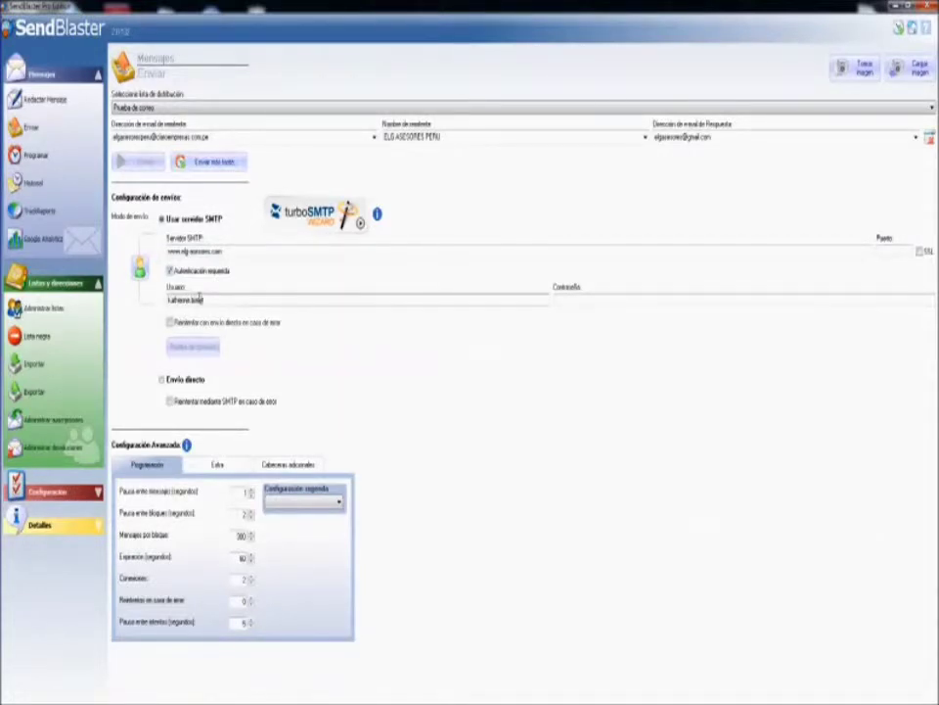
click(610, 295)
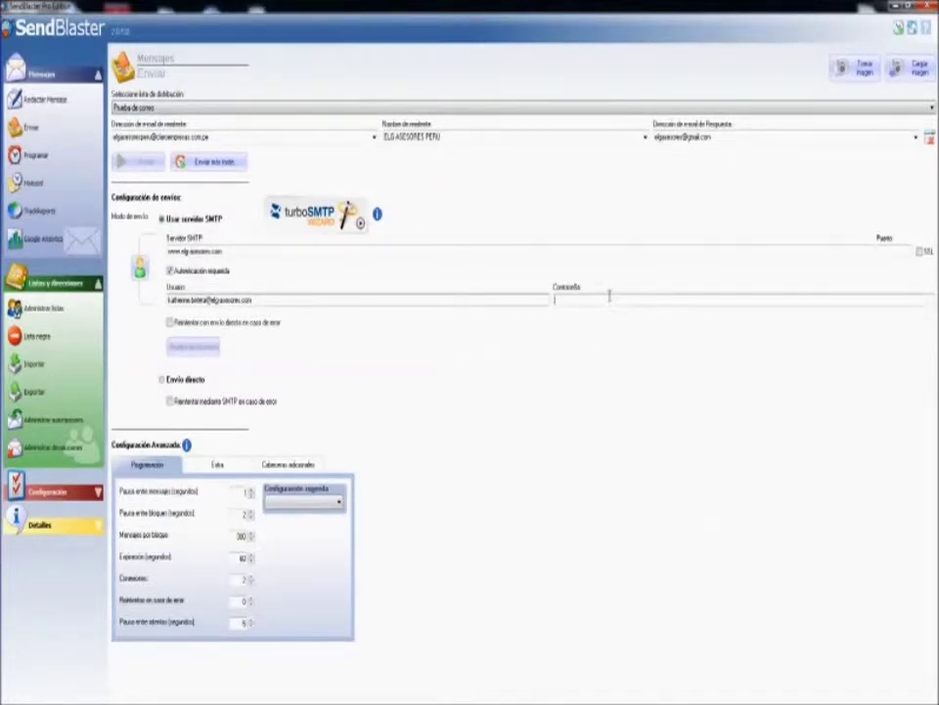
text(*)
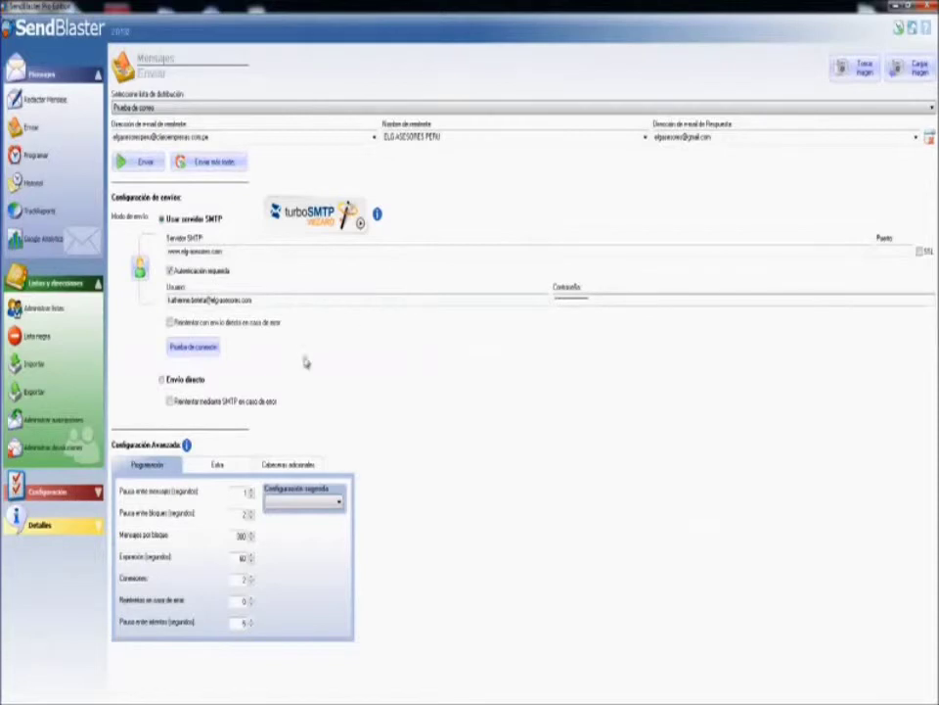
Re-enter the SMTP password after the 535 authentication error until the connection test succeeds.
click(207, 353)
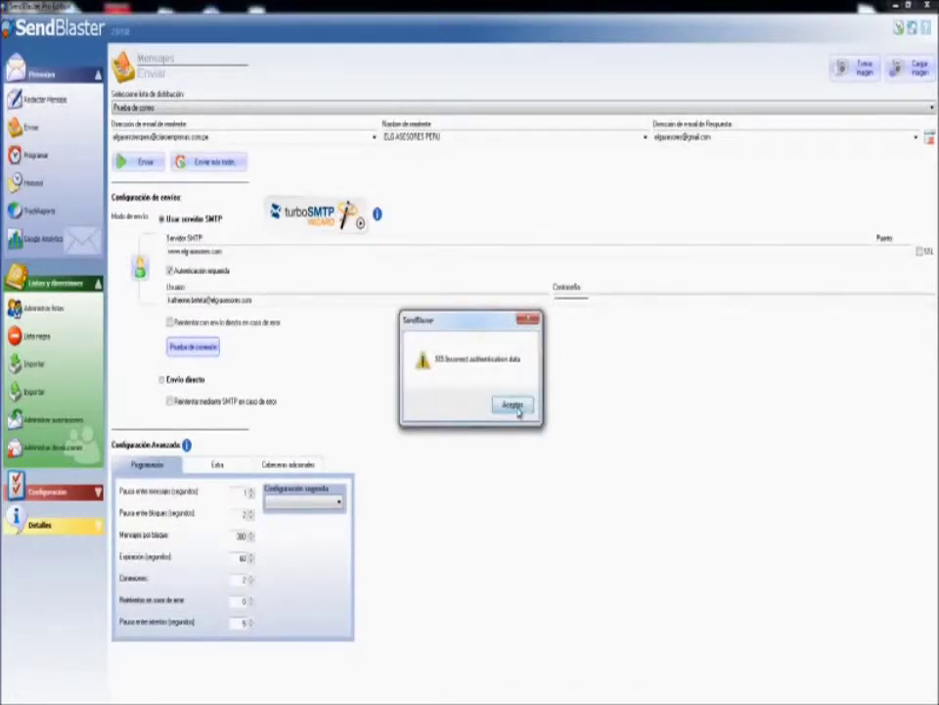
click(519, 407)
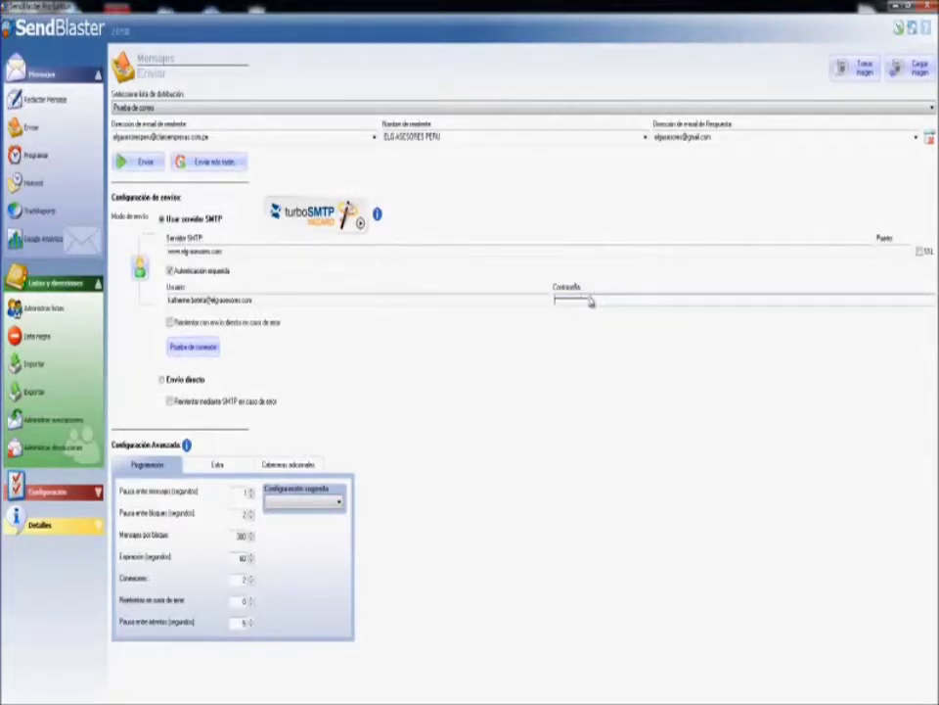
drag(602, 300, 484, 291)
key(BackSpace)
click(204, 348)
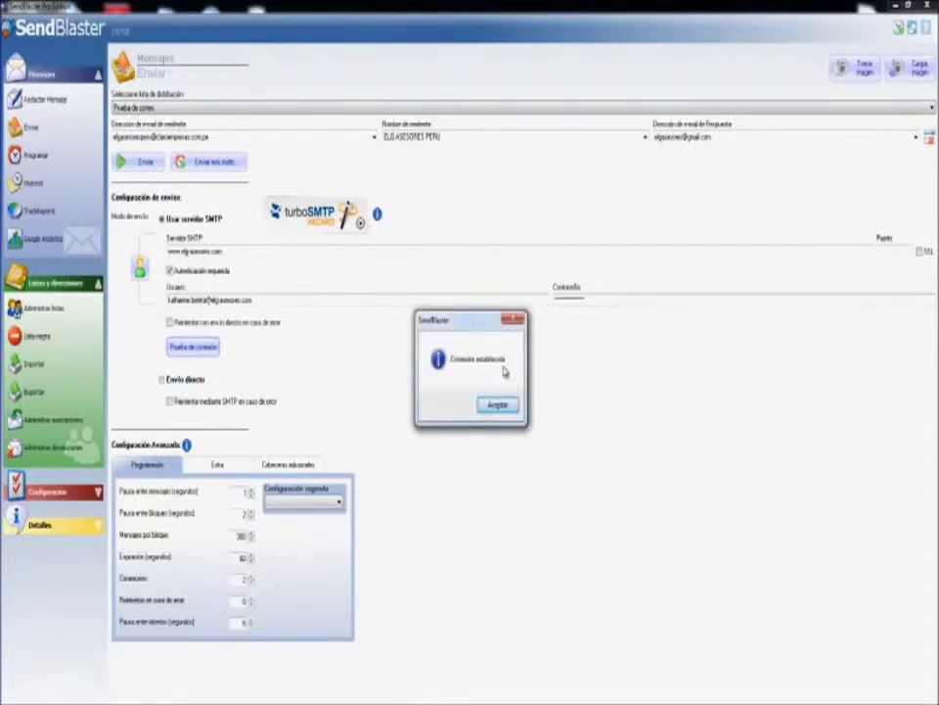
click(499, 407)
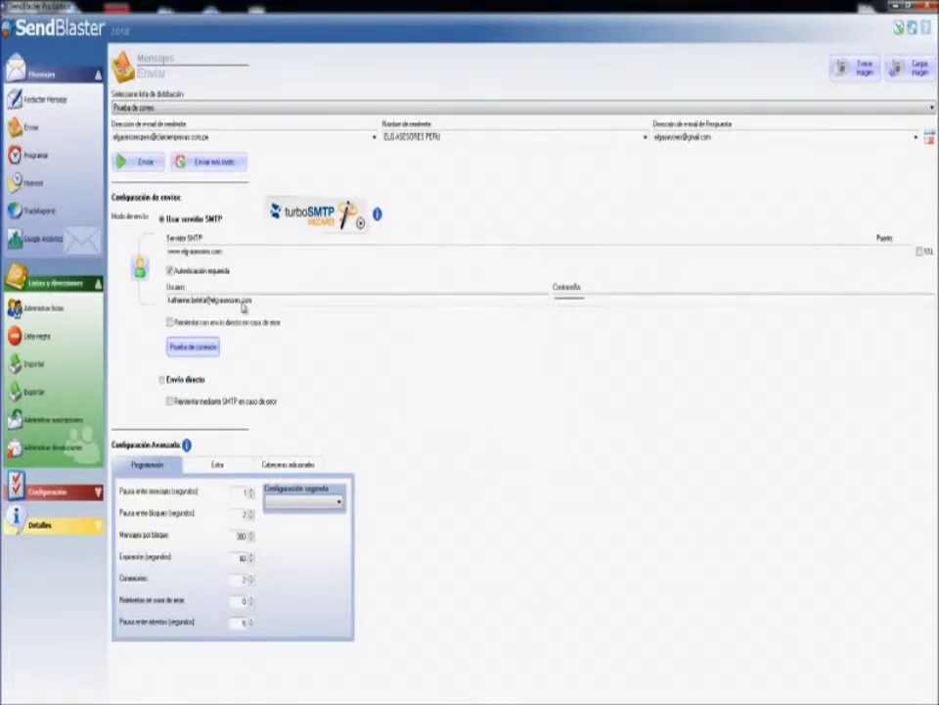
Send the AdWords message to Prueba de correo and close the report showing 2 of 2 sent.
click(147, 165)
click(138, 199)
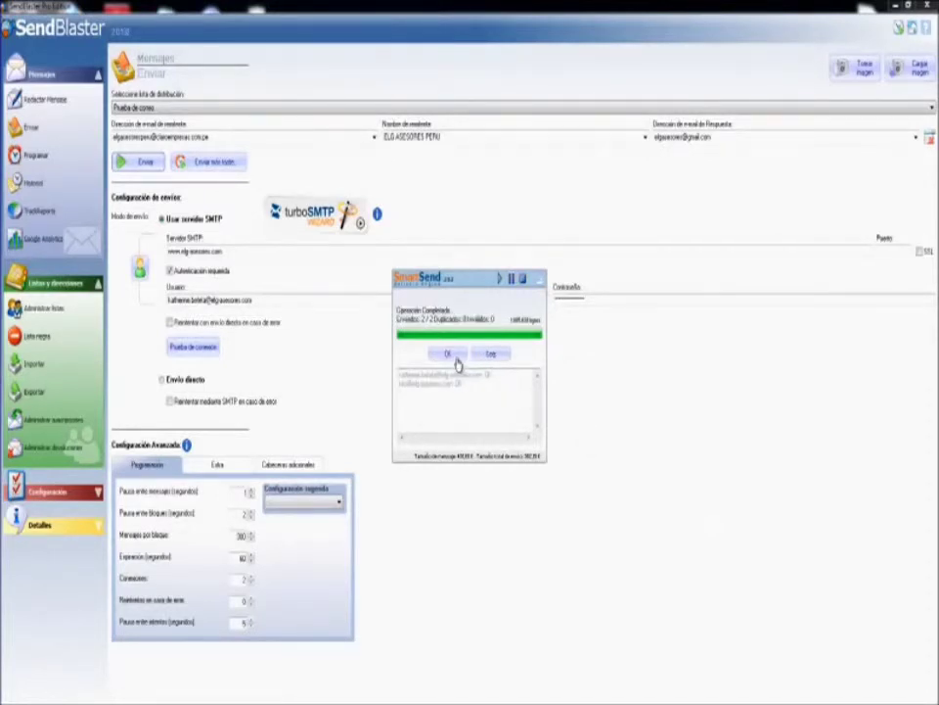
click(448, 355)
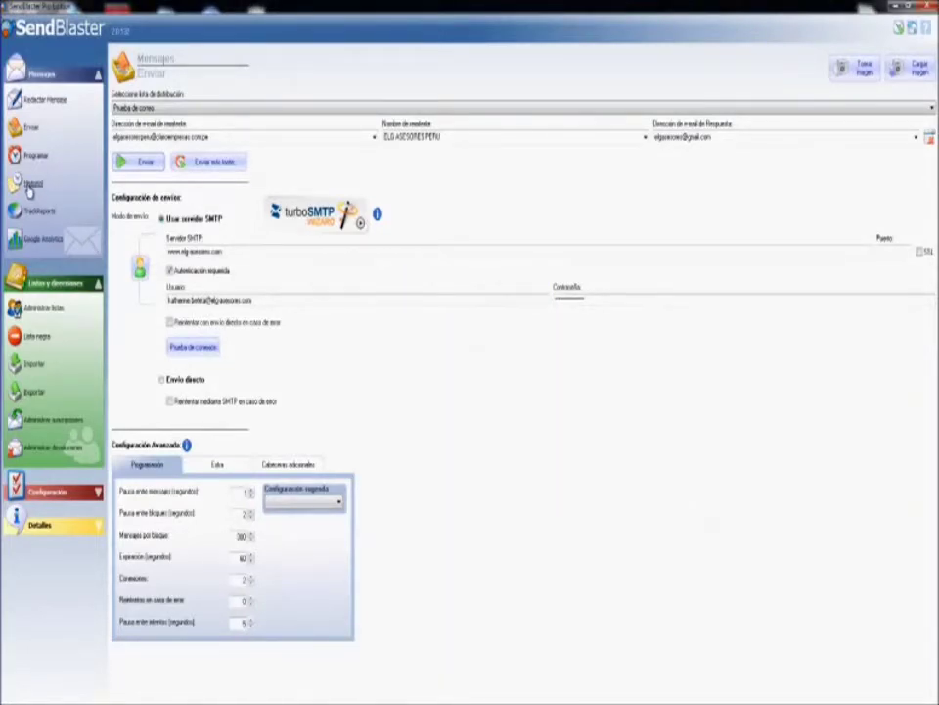
In Historial, review the recipient addresses (Direcciones) of the latest Prueba de correo send.
click(31, 186)
double_click(392, 147)
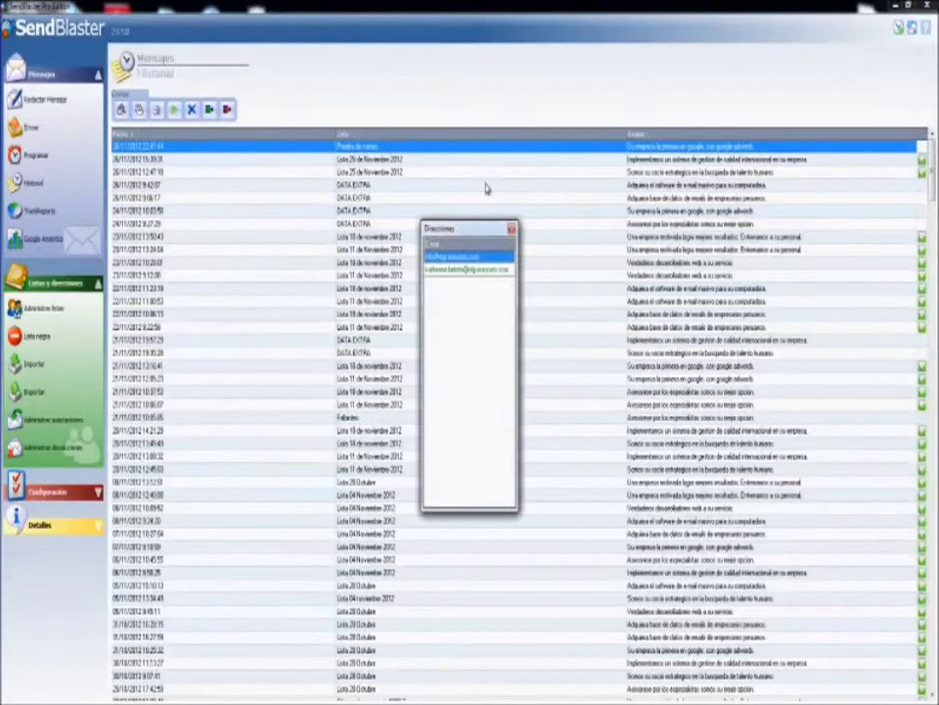
click(464, 269)
key(Up)
click(462, 276)
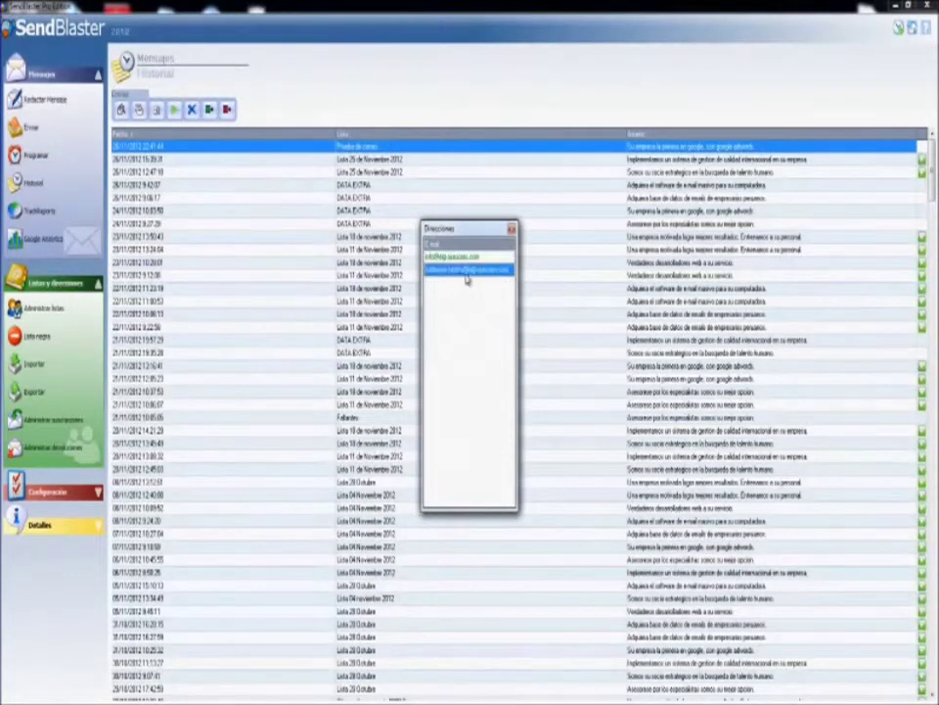
click(510, 230)
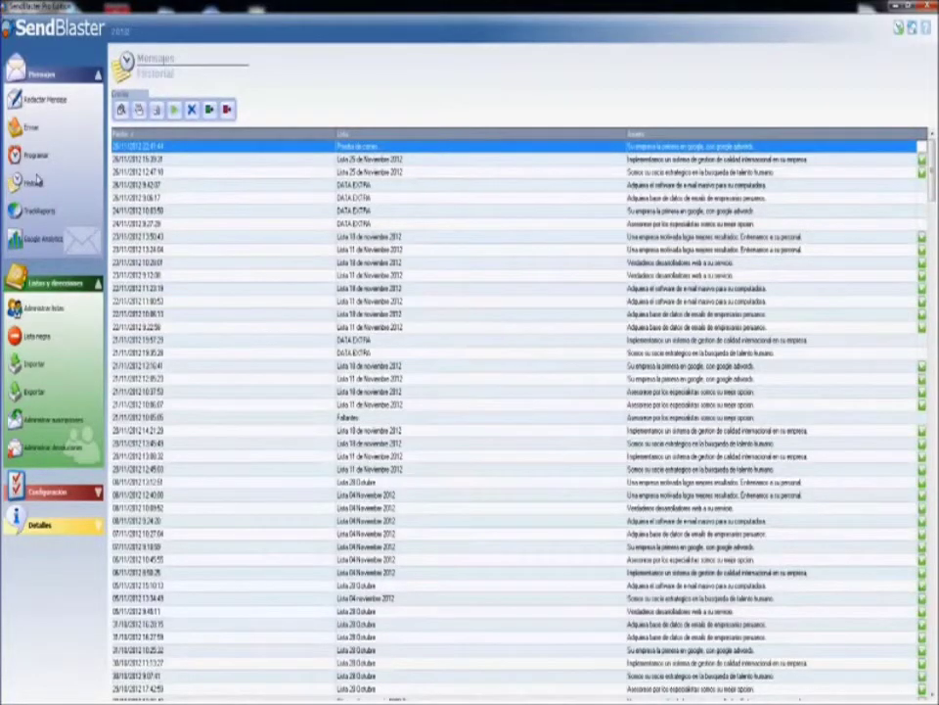
Visit the TrackReports and Google Analytics pages, then view the empty scheduled-messages list.
click(47, 215)
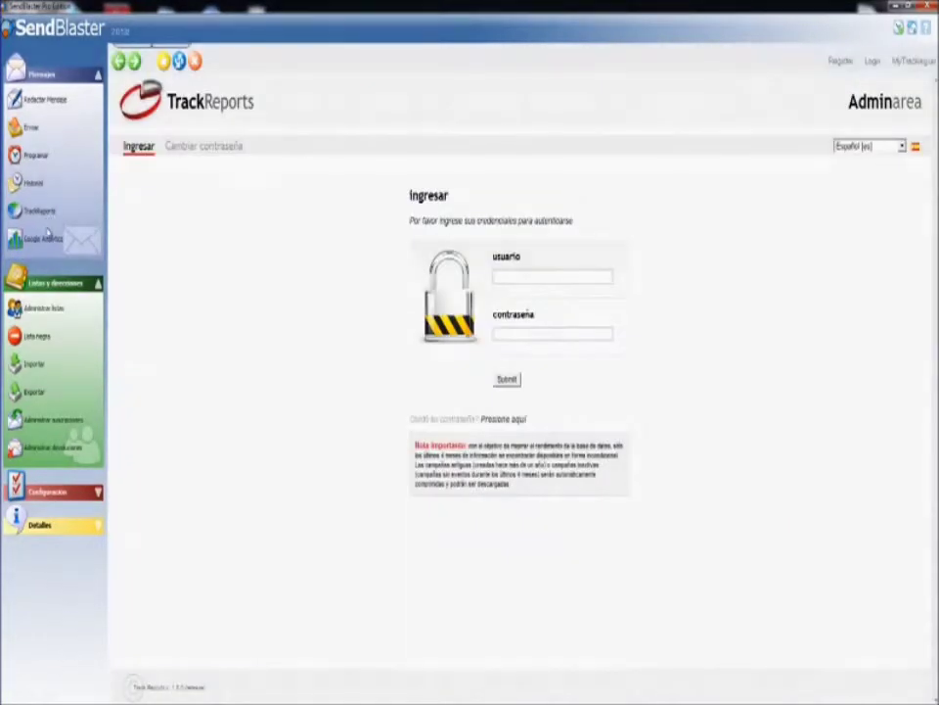
click(44, 238)
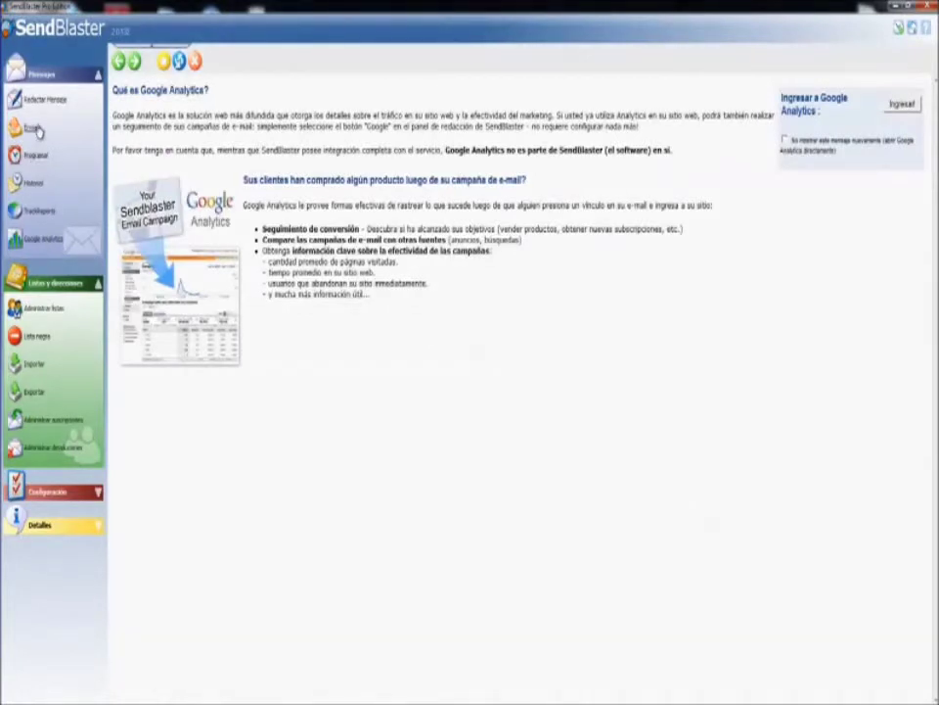
click(35, 156)
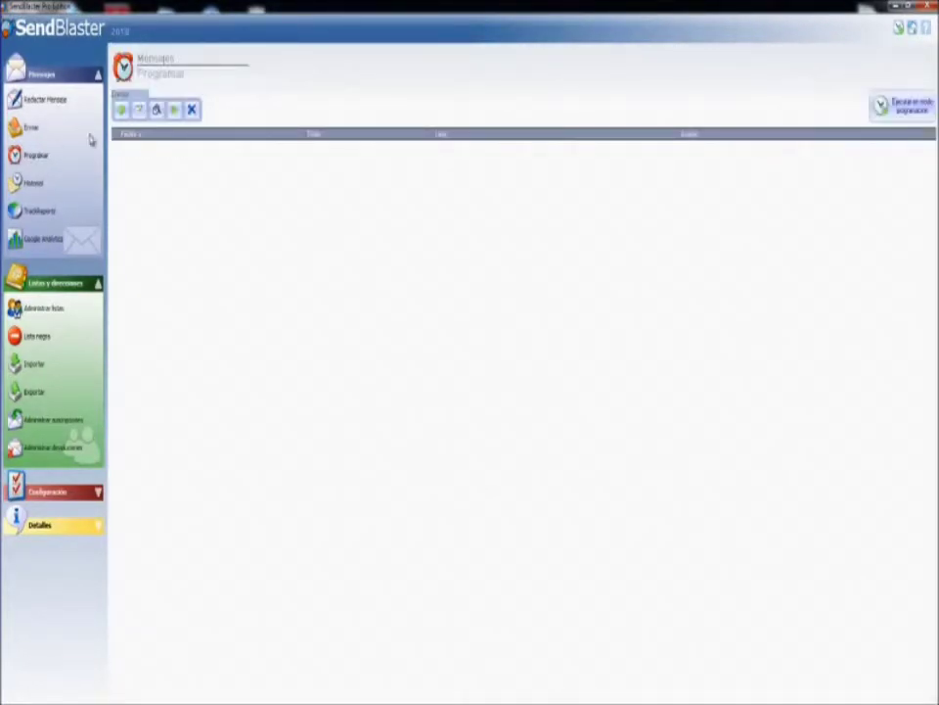
Create a new scheduled send titled Publicidad for 27/11/2012 at 8:00.
click(122, 110)
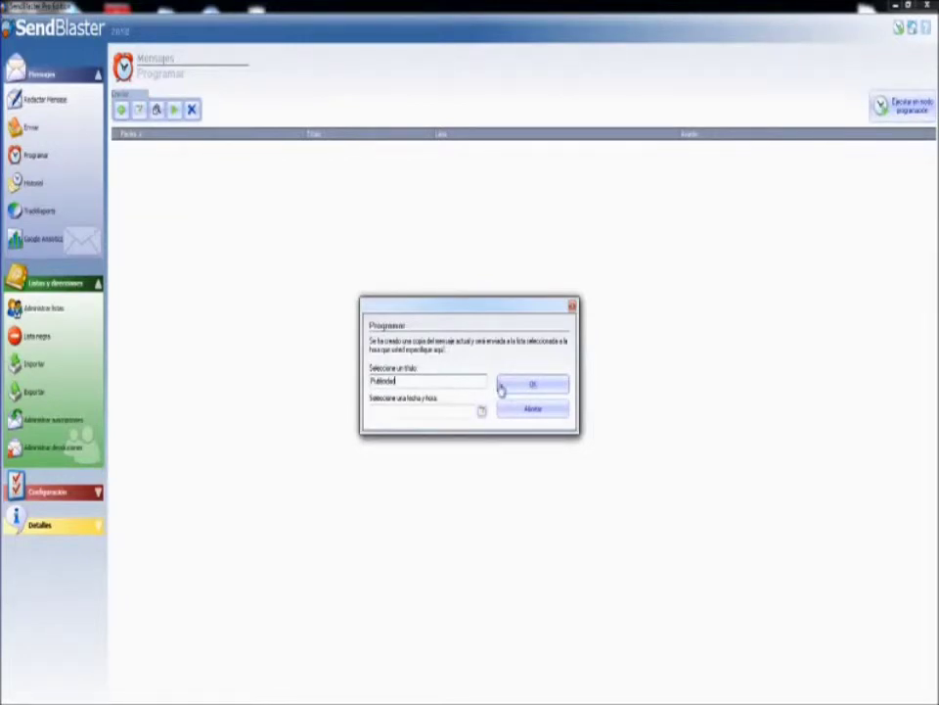
click(481, 410)
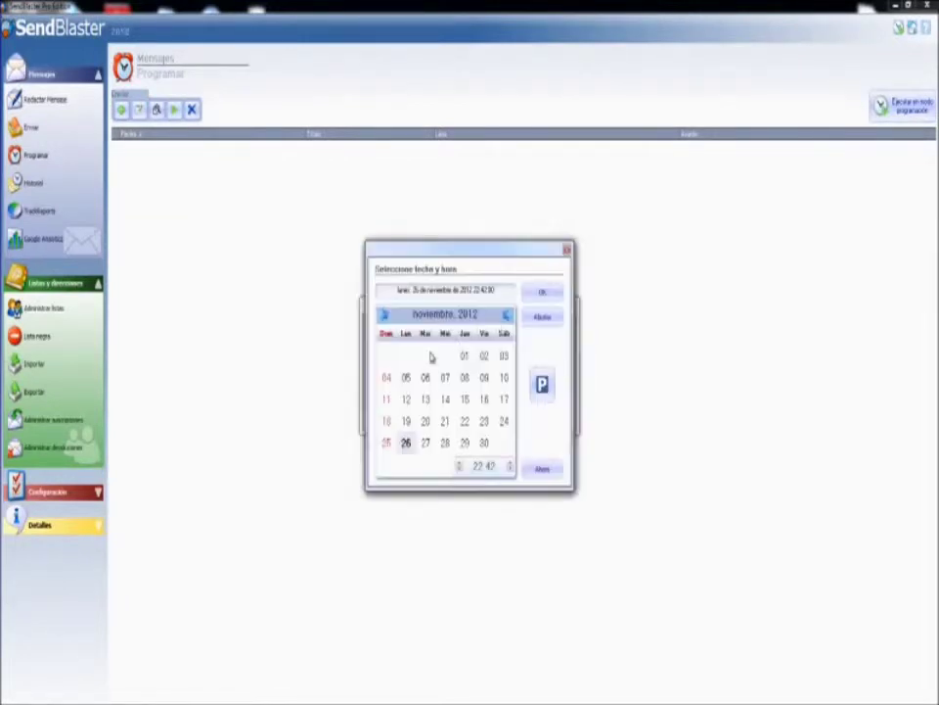
click(426, 443)
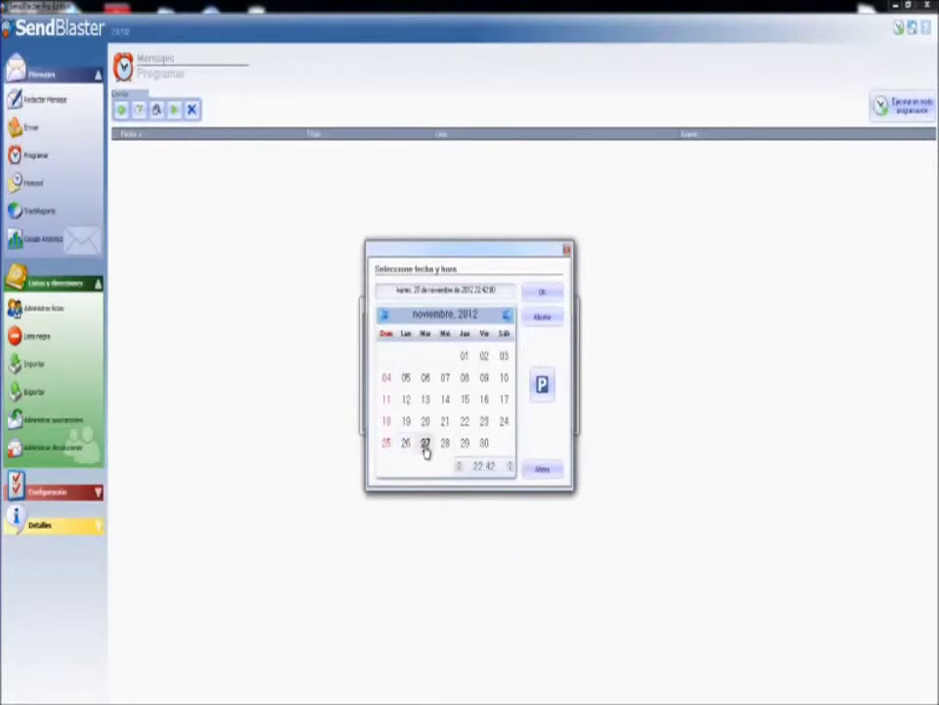
click(509, 464)
click(510, 464)
click(489, 466)
text(00)
click(461, 467)
text(1)
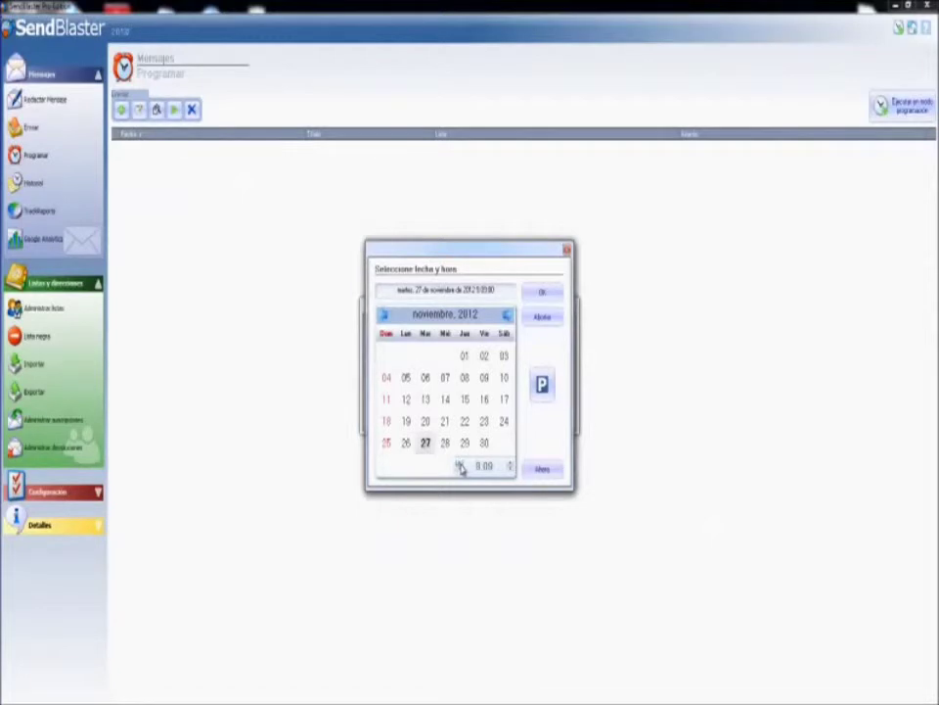
click(509, 467)
Confirm the Publicidad schedule for Prueba de correo and return to the composed message.
click(541, 293)
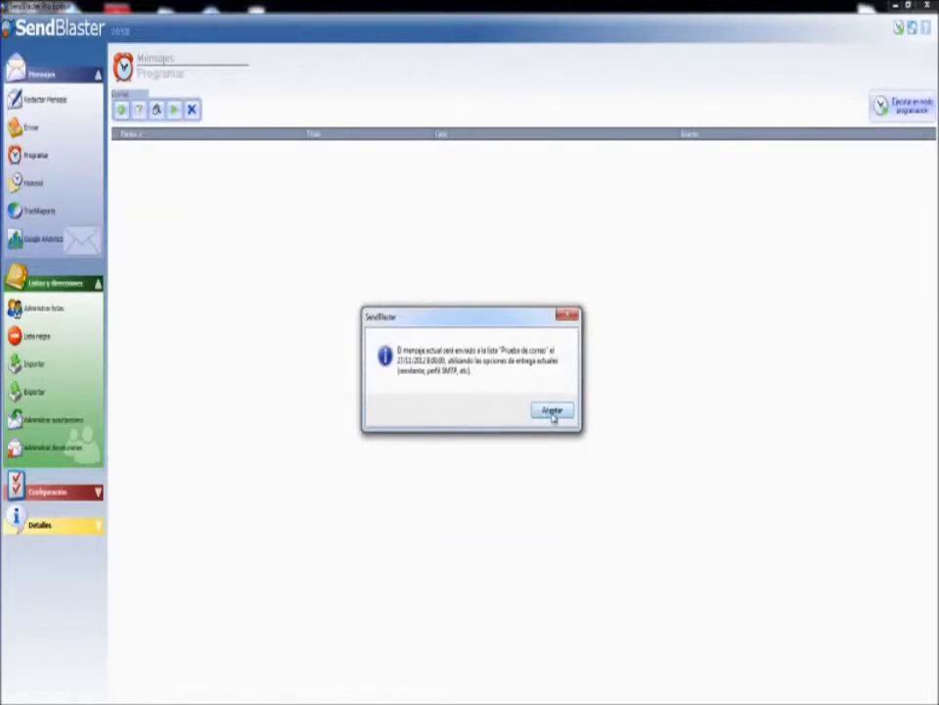
click(552, 411)
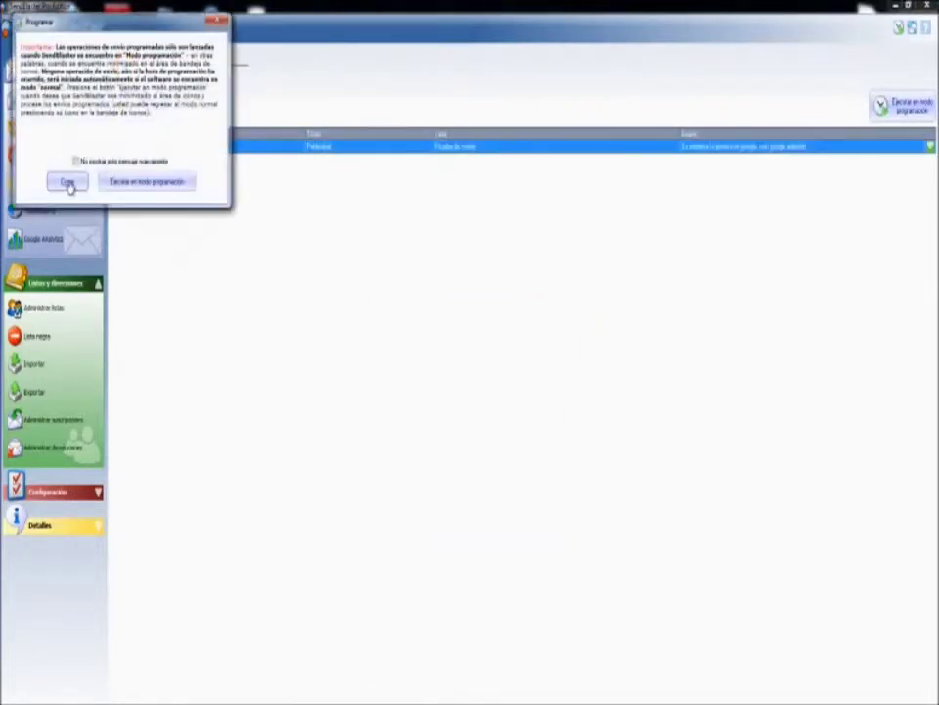
click(67, 182)
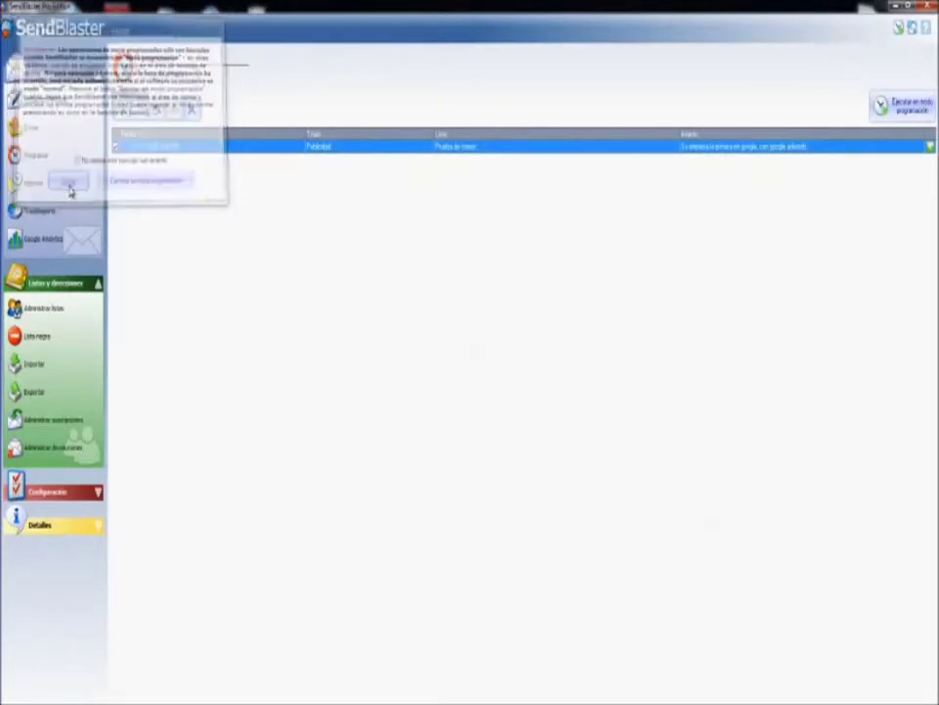
click(45, 101)
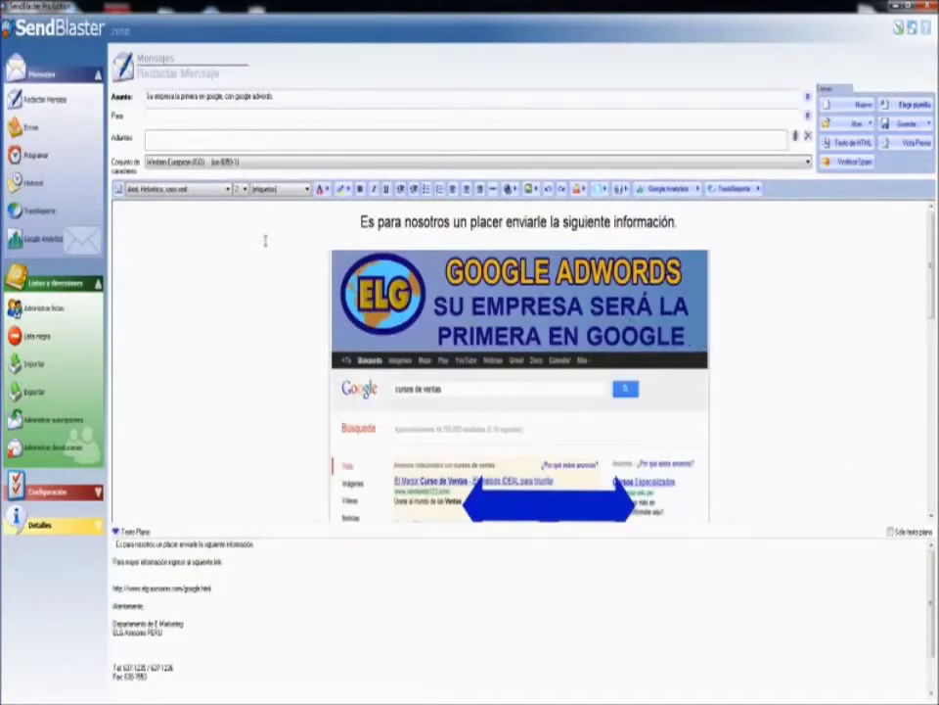
Keep Prueba de correo selected as the distribution list, then view the Historial of sent messages.
click(32, 135)
click(147, 108)
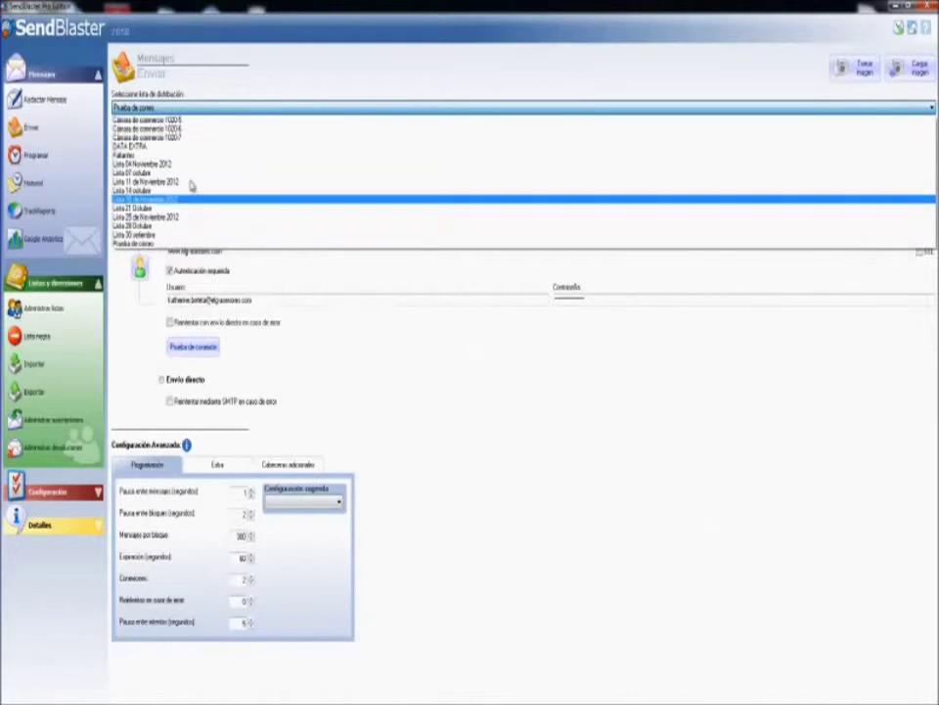
click(139, 108)
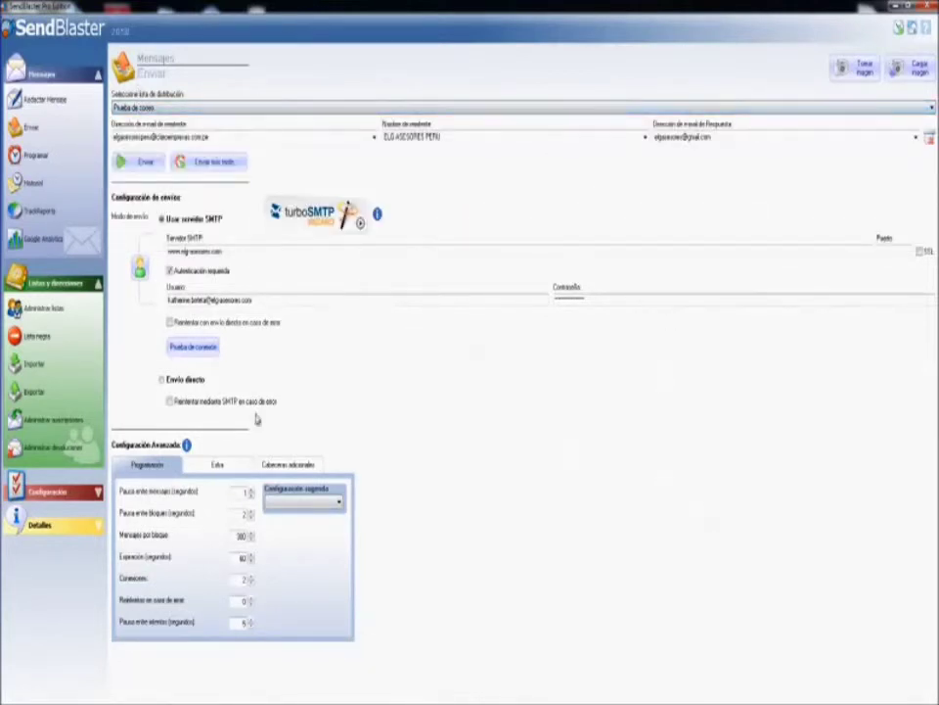
click(33, 184)
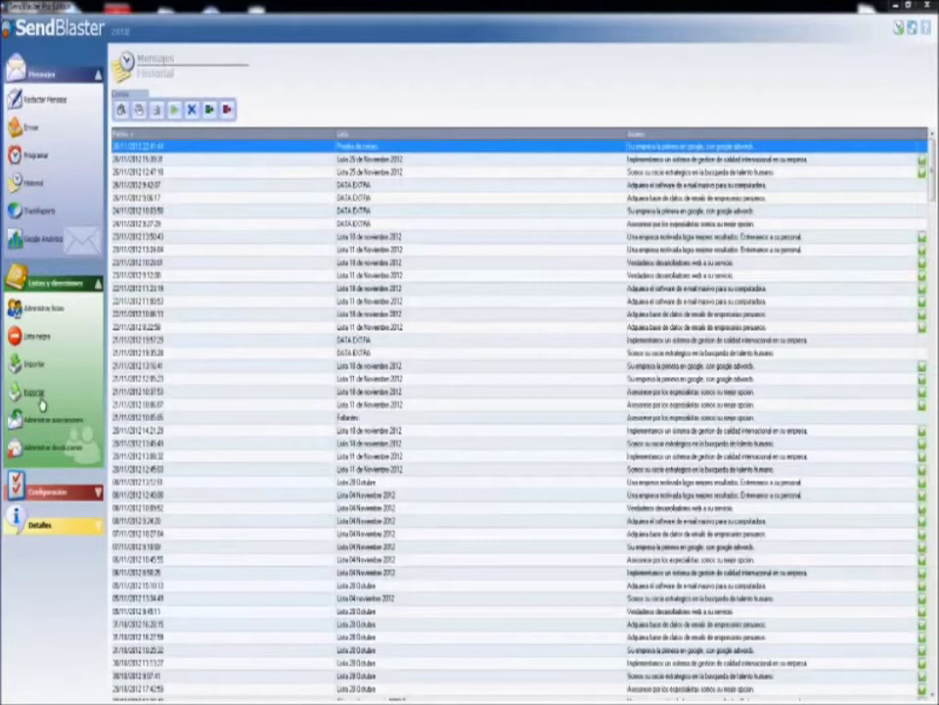
Scroll through the Lista negra blacklisted addresses and domains, then go to the Enviar settings.
click(45, 342)
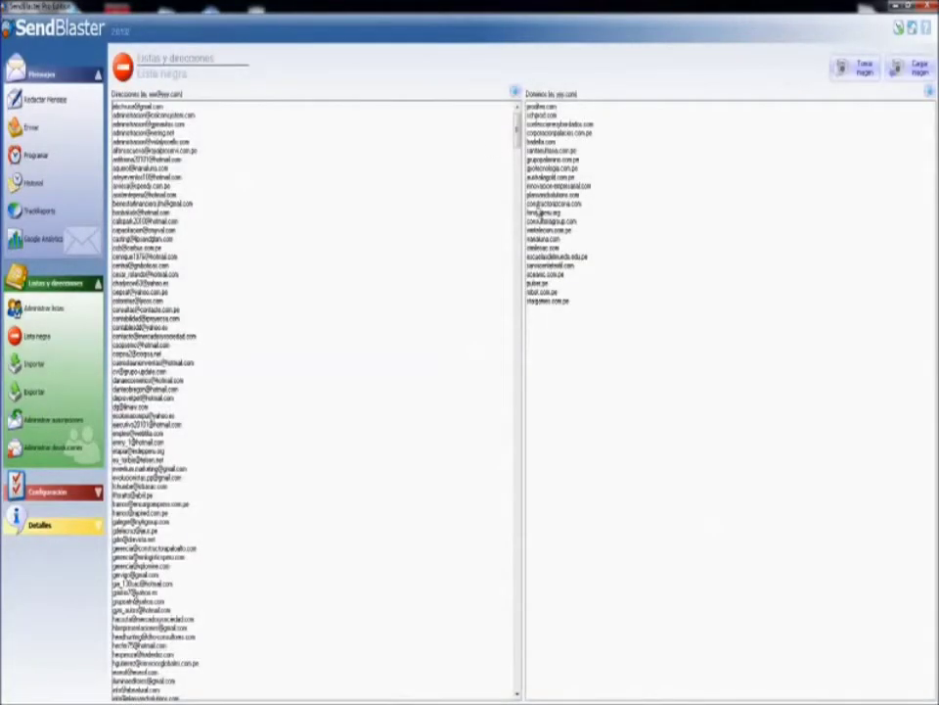
scroll(488, 568, down, 10)
scroll(488, 567, up, 10)
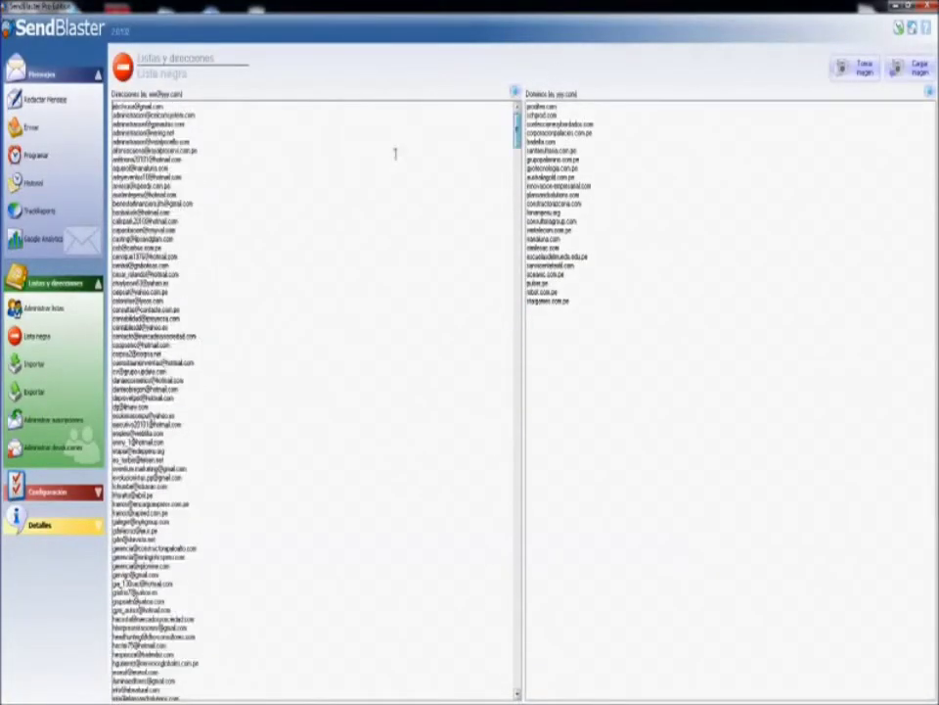
click(33, 99)
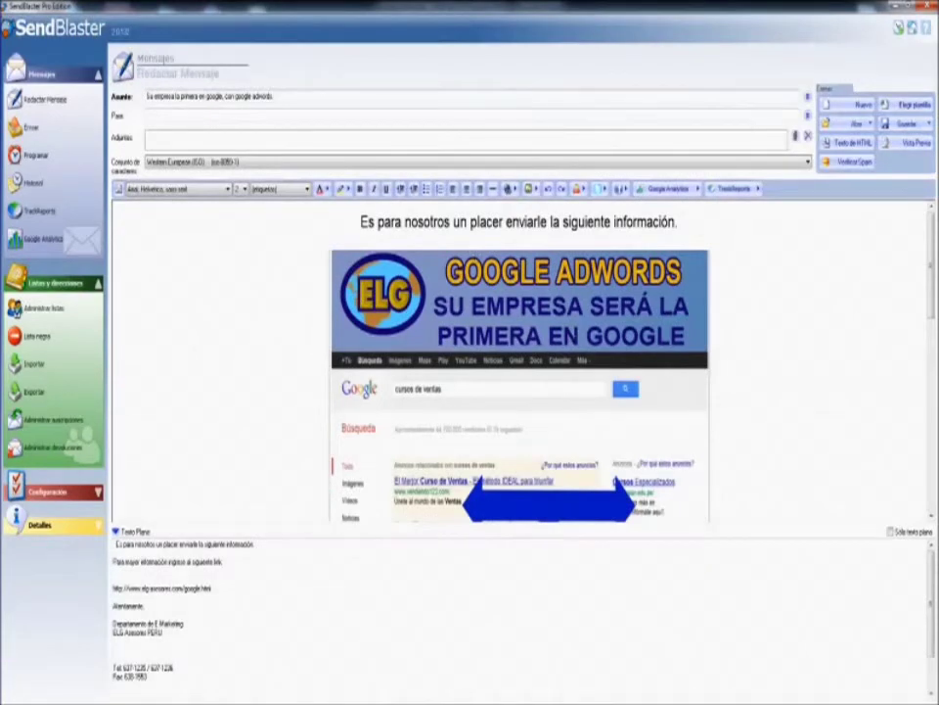
click(38, 335)
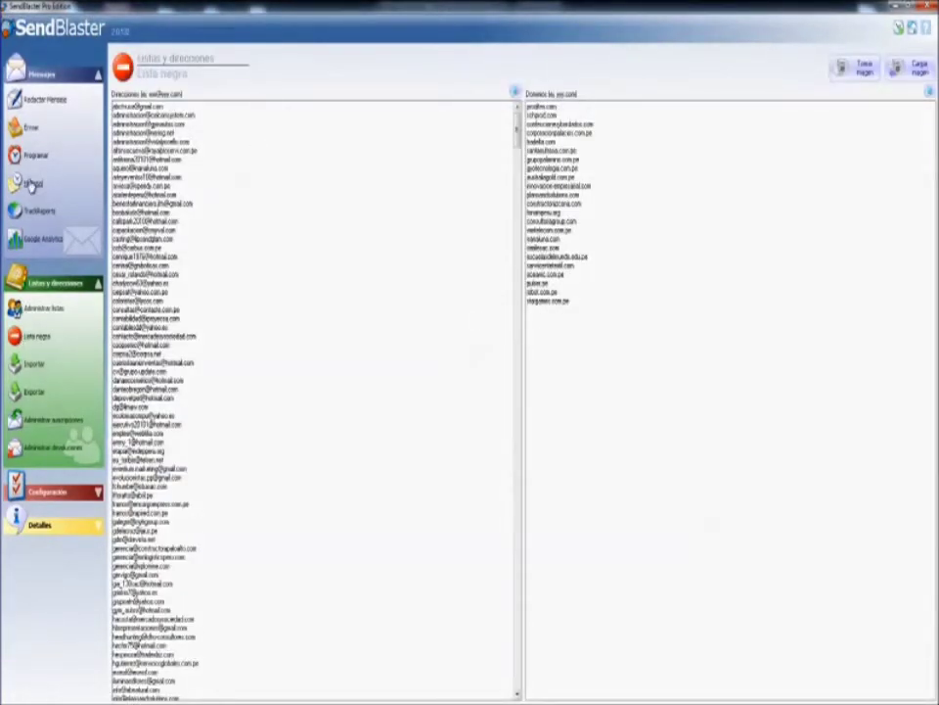
click(32, 134)
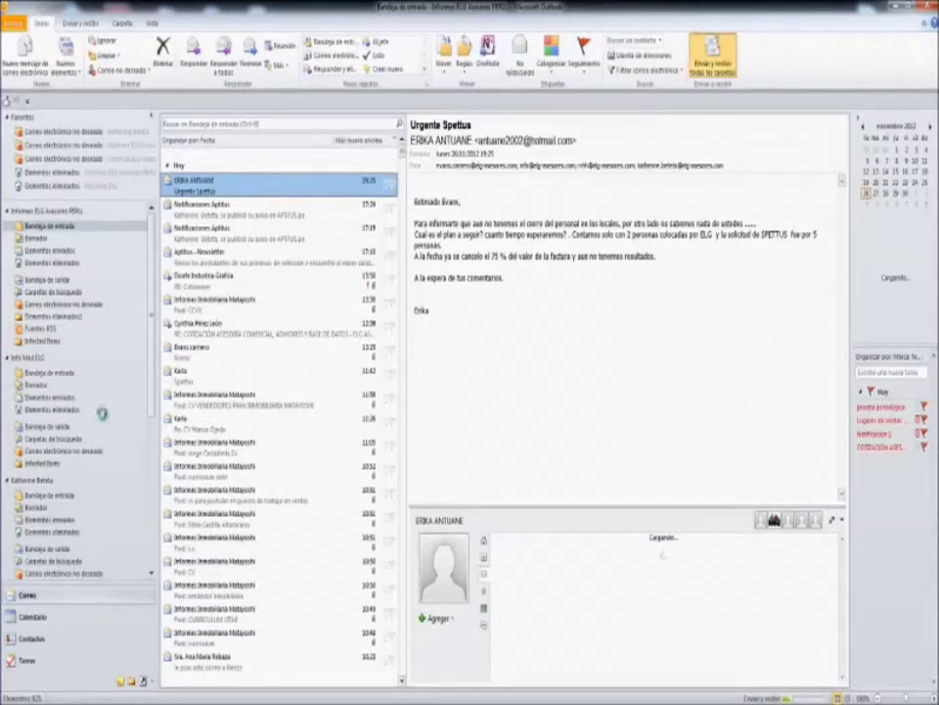
Show the Bandeja de entrada folder of the receiving account in Outlook.
click(64, 497)
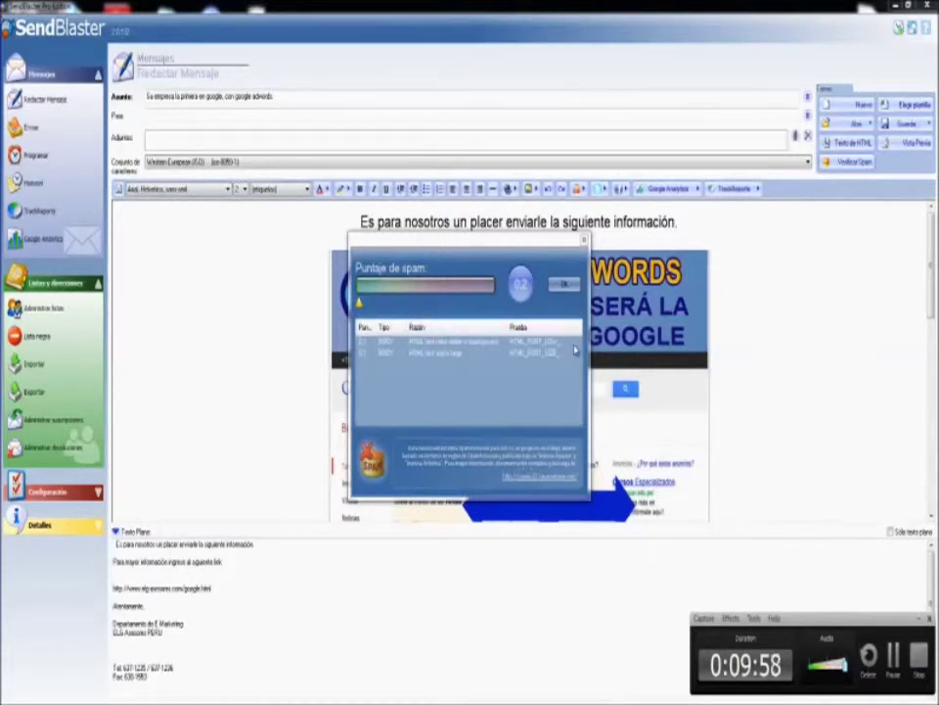
Close the 0.2 Puntaje de spam result and scroll the AdWords HTML preview to the footer and back.
click(562, 284)
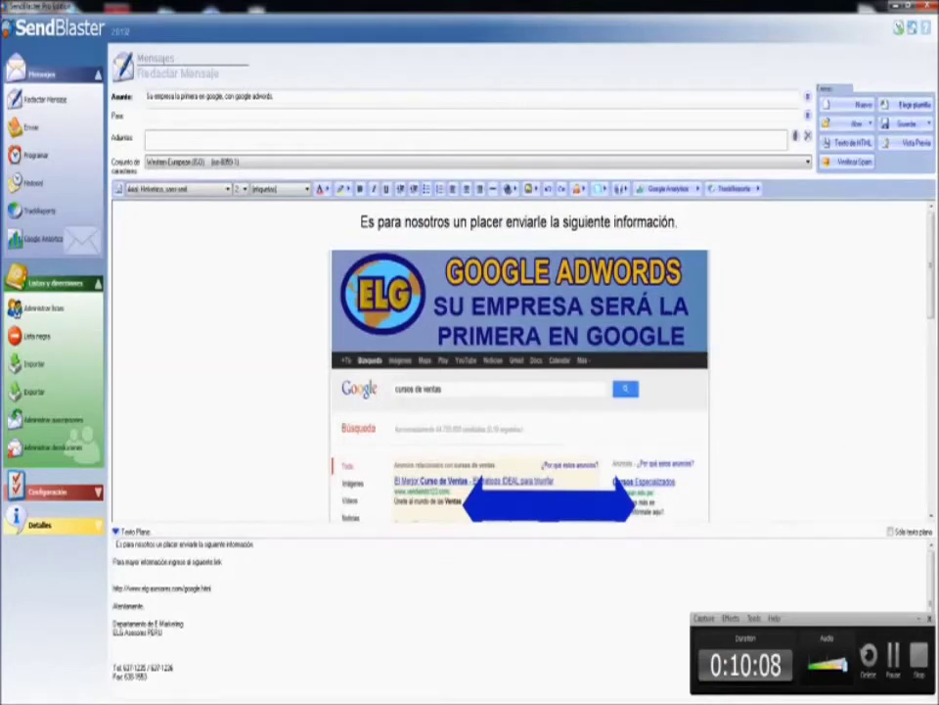
scroll(935, 474, down, 10)
drag(934, 475, 901, 292)
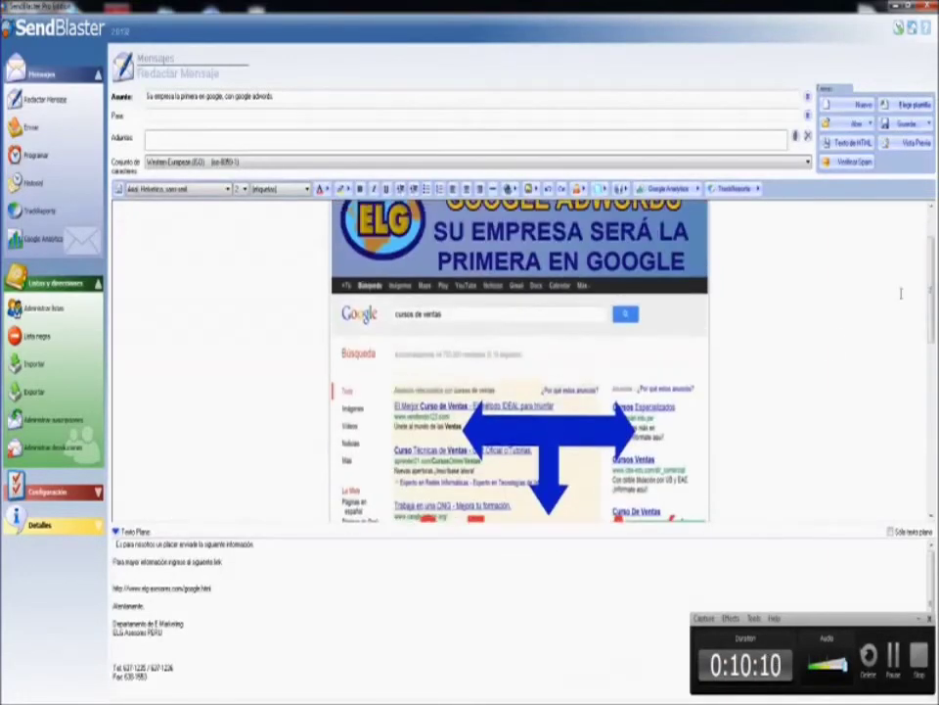
scroll(744, 355, up, 2)
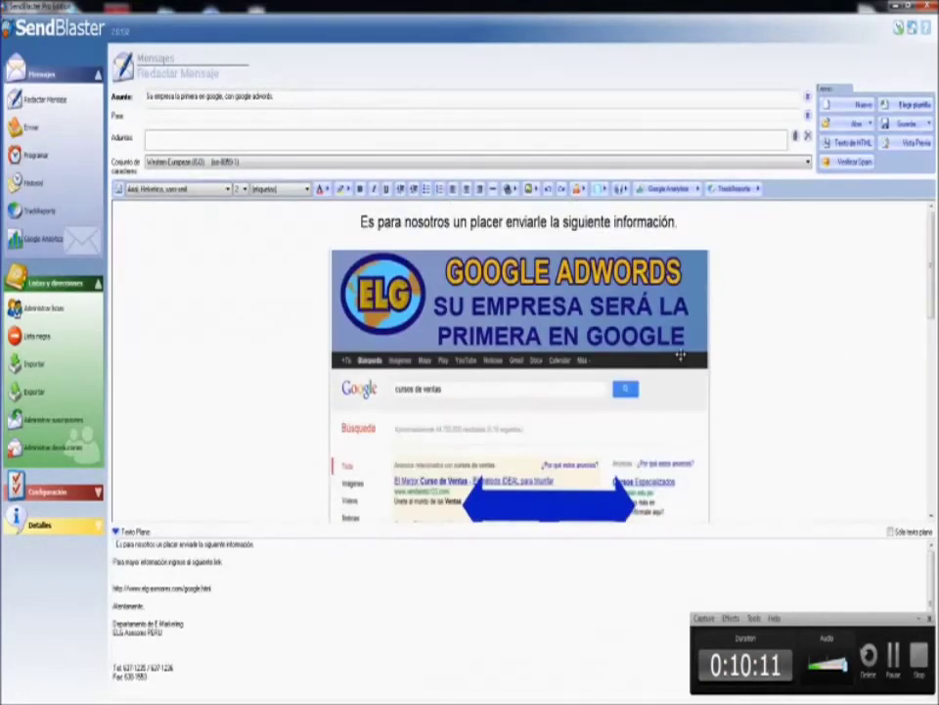